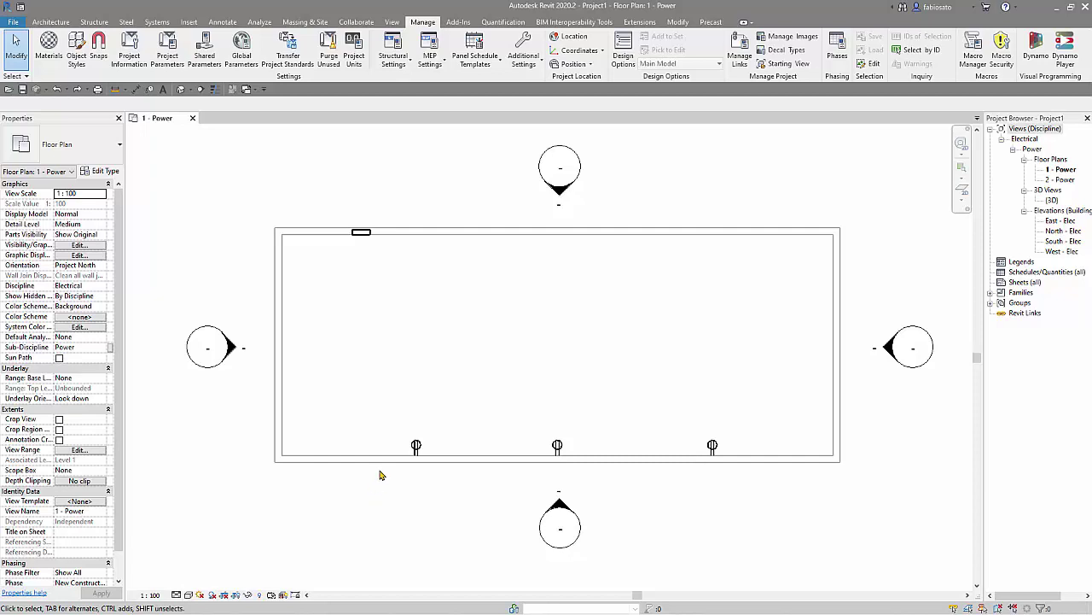
- Select the top-wall panelboard, then the duplex receptacle on the bottom wall
left_click(361, 231)
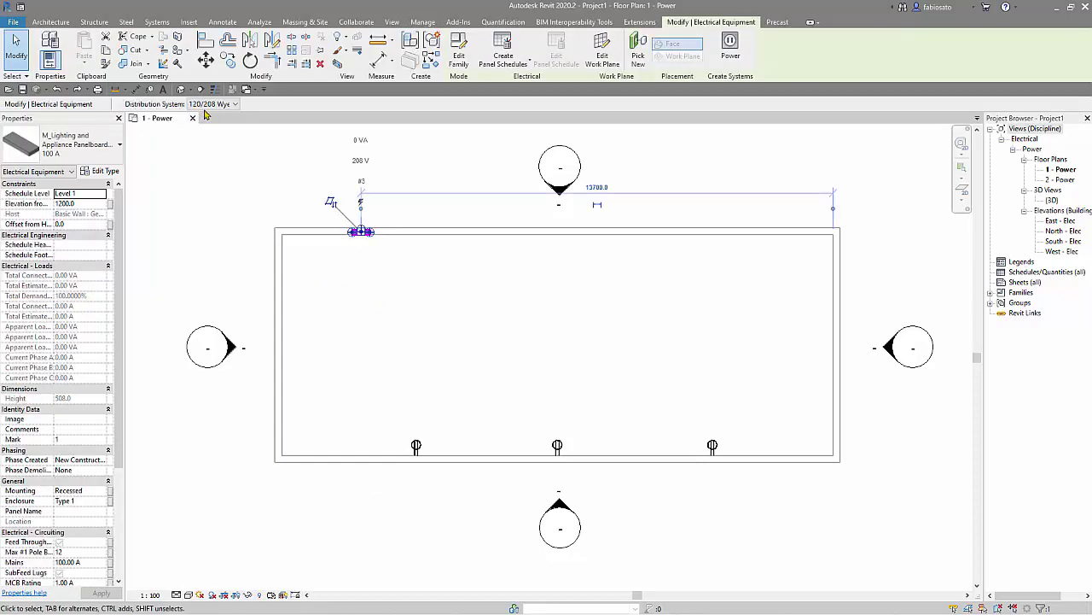
left_click(419, 464)
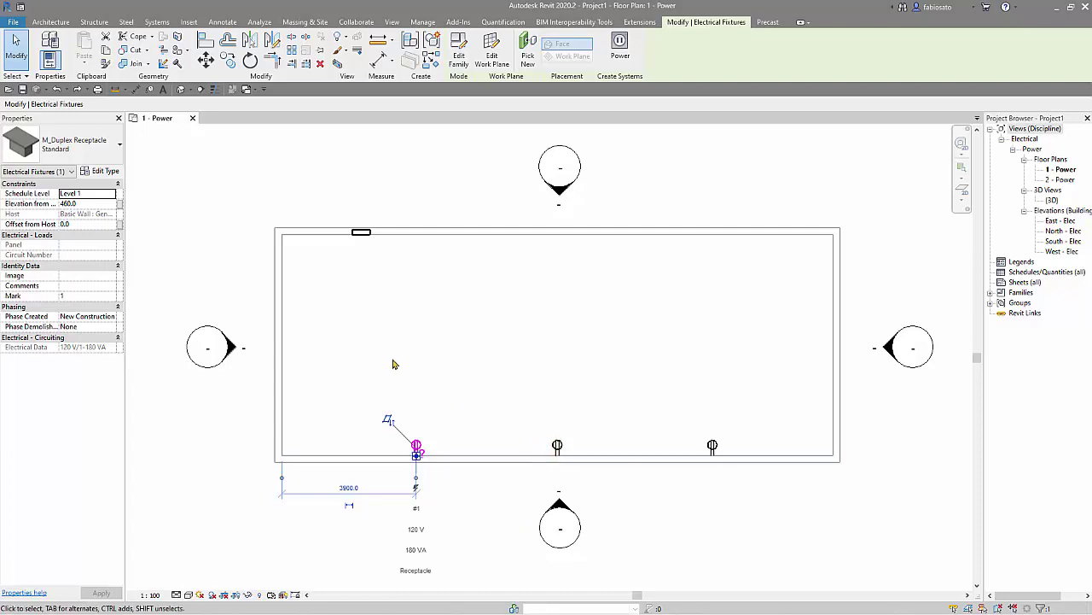
- Try duplicating the Standard receptacle type as 'Two Pole', then cancel and clear the selection
left_click(105, 171)
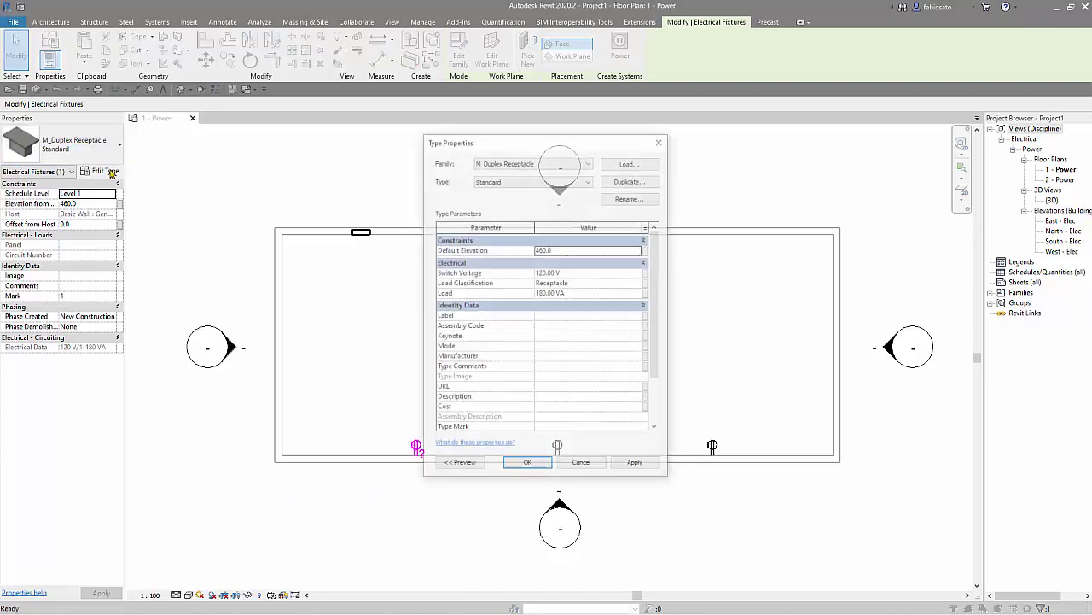
left_click(631, 179)
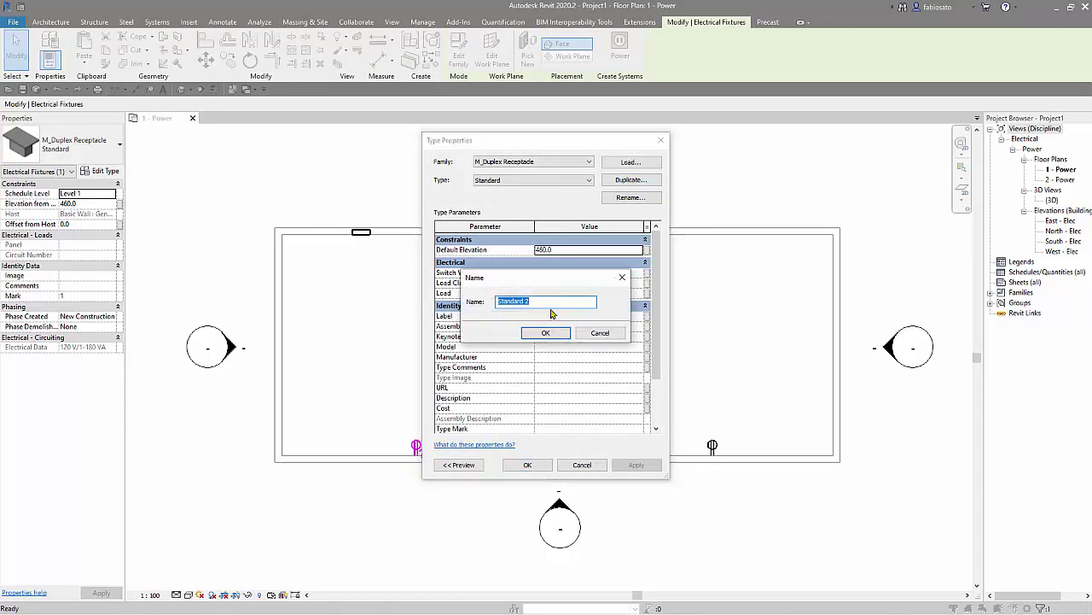
type("Two Pole")
left_click(547, 333)
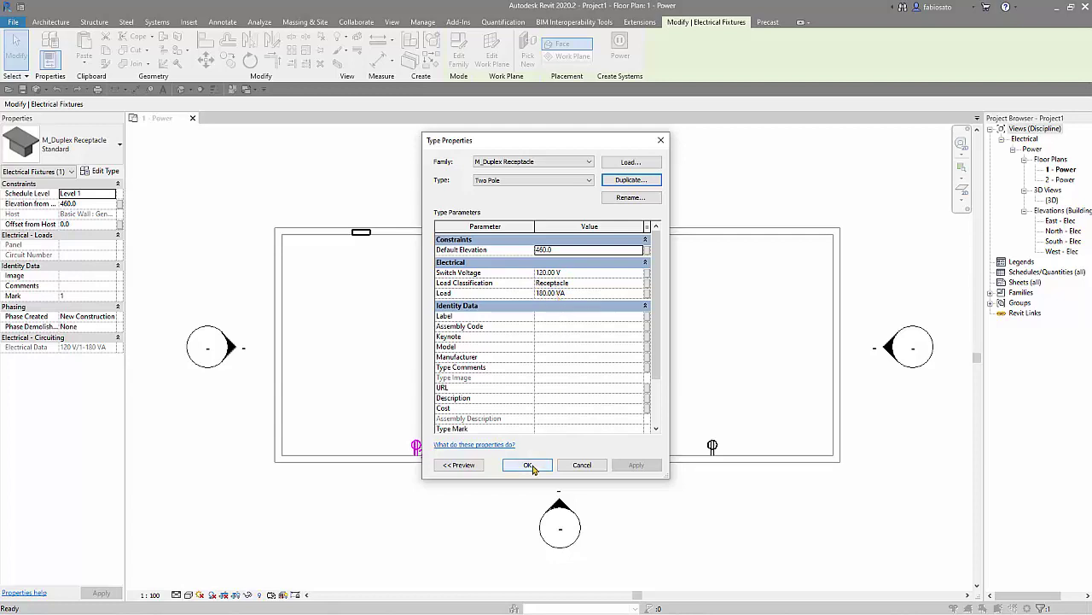
left_click(577, 469)
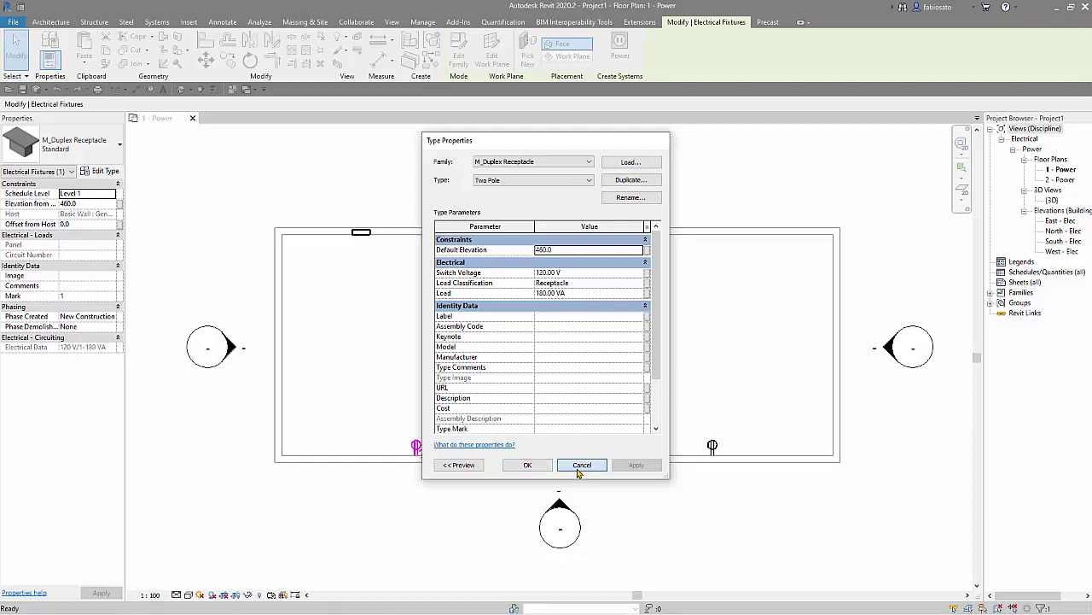
left_click(459, 510)
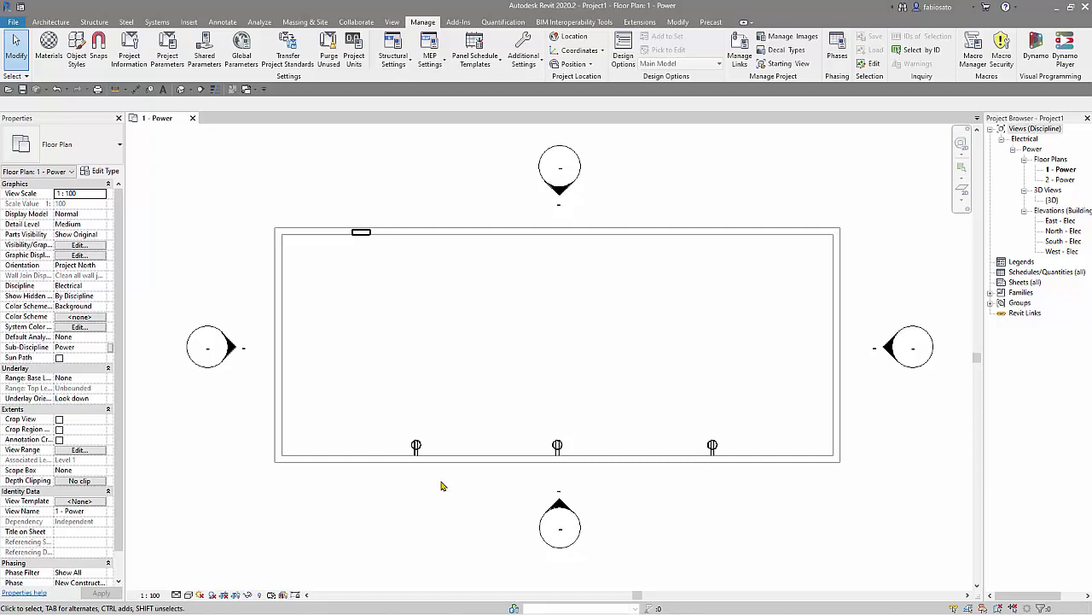
- Open the bottom-left receptacle's M_Duplex Receptacle family in the Family Editor
left_click(416, 445)
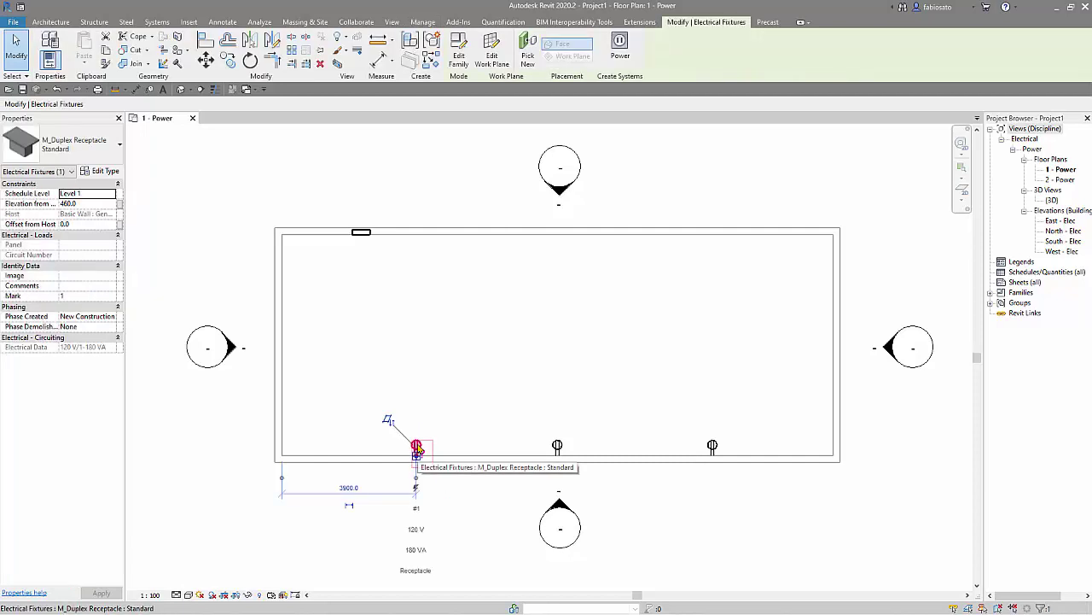
left_click(459, 53)
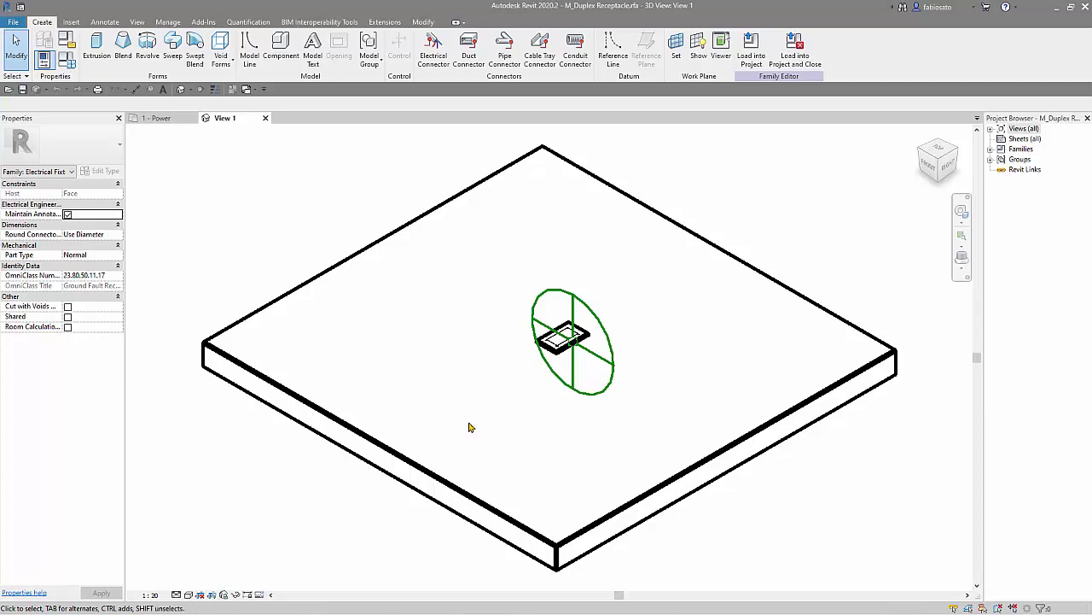
- Review the Family Types window, then select the receptacle's electrical connector
left_click(71, 63)
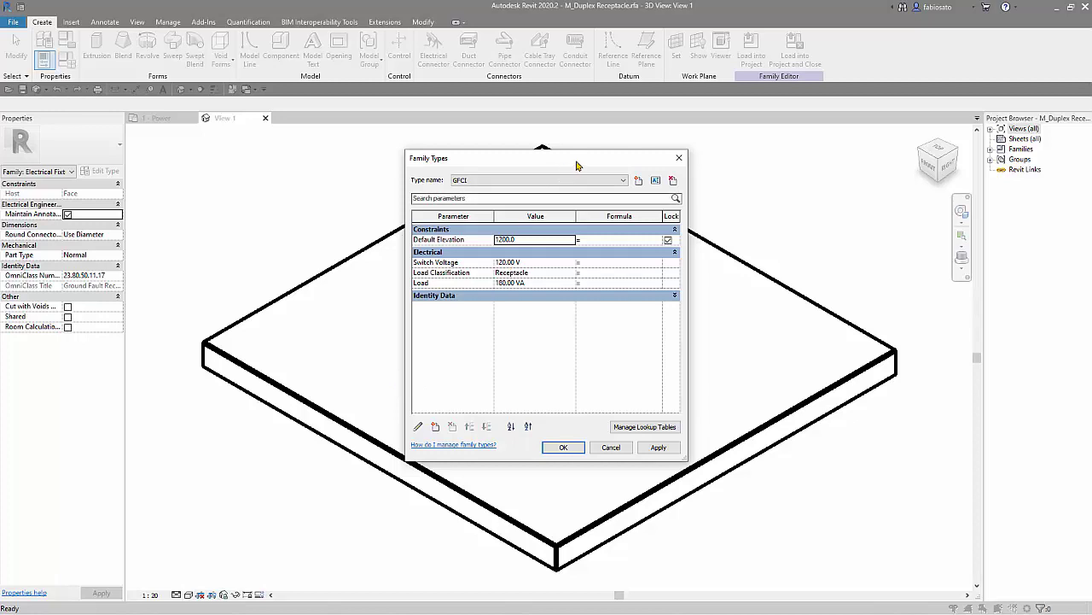
left_click_drag(578, 165, 809, 190)
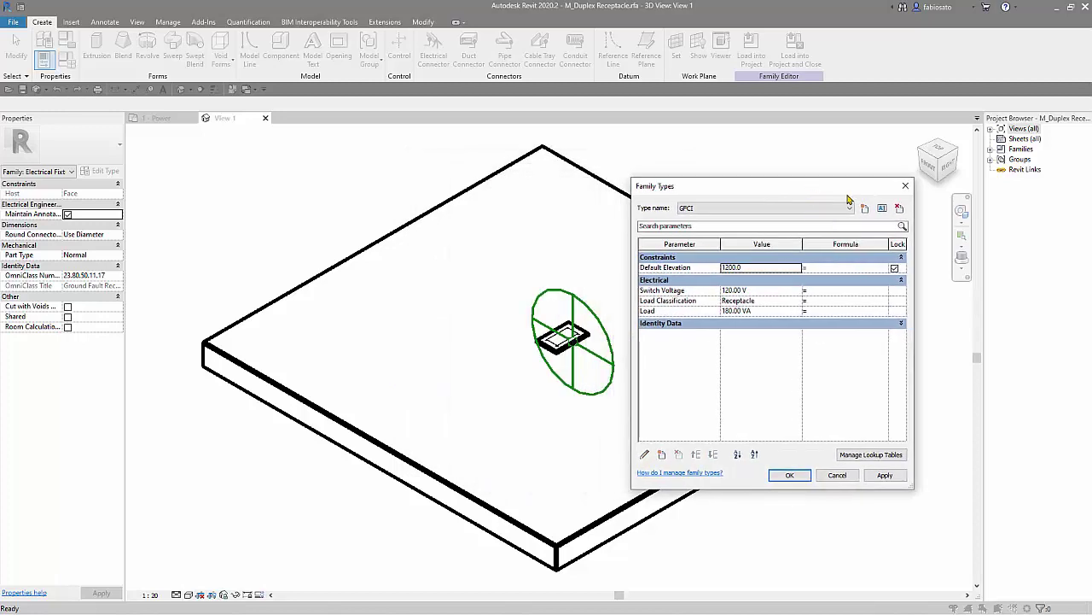
left_click(906, 187)
left_click(606, 350)
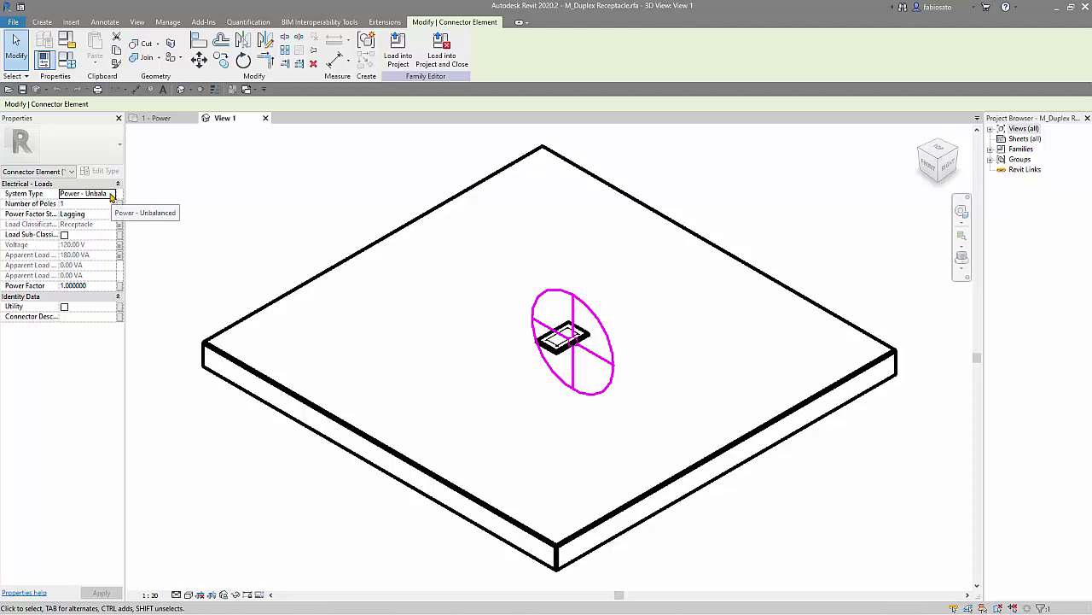
- Change the connector's System Type from Power - Unbalanced to Power - Balanced
left_click(111, 197)
left_click(106, 213)
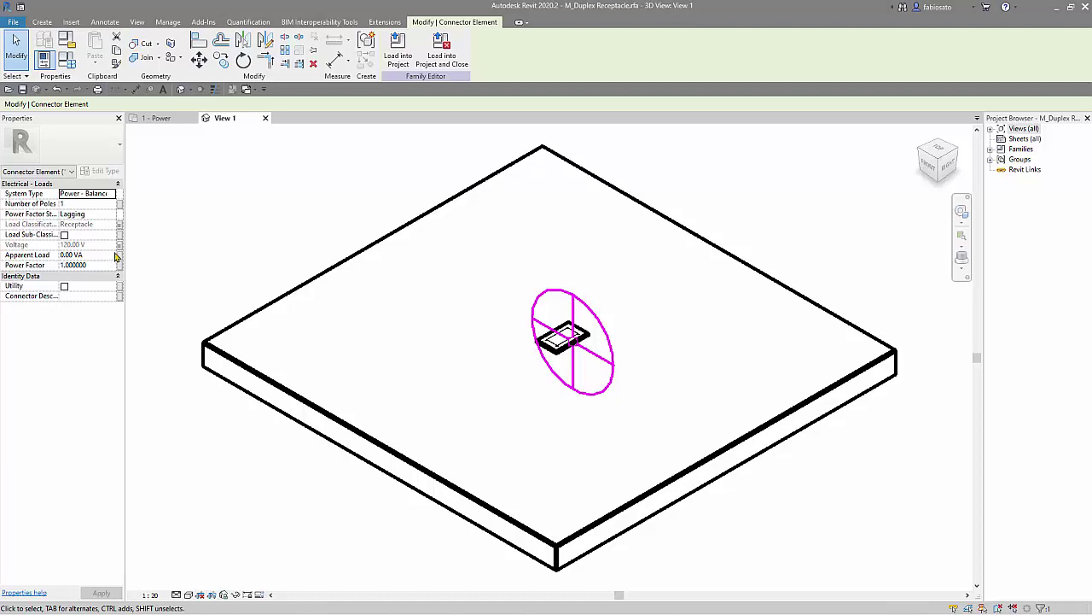
- Link the connector's Apparent Load to the Load family parameter
left_click(119, 256)
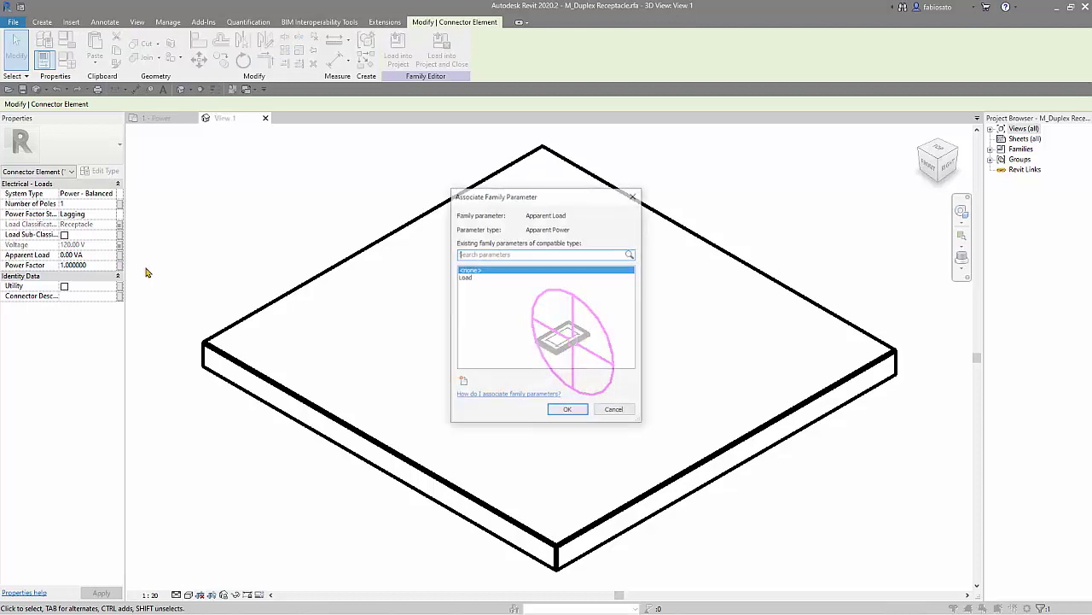
left_click(467, 276)
left_click(567, 410)
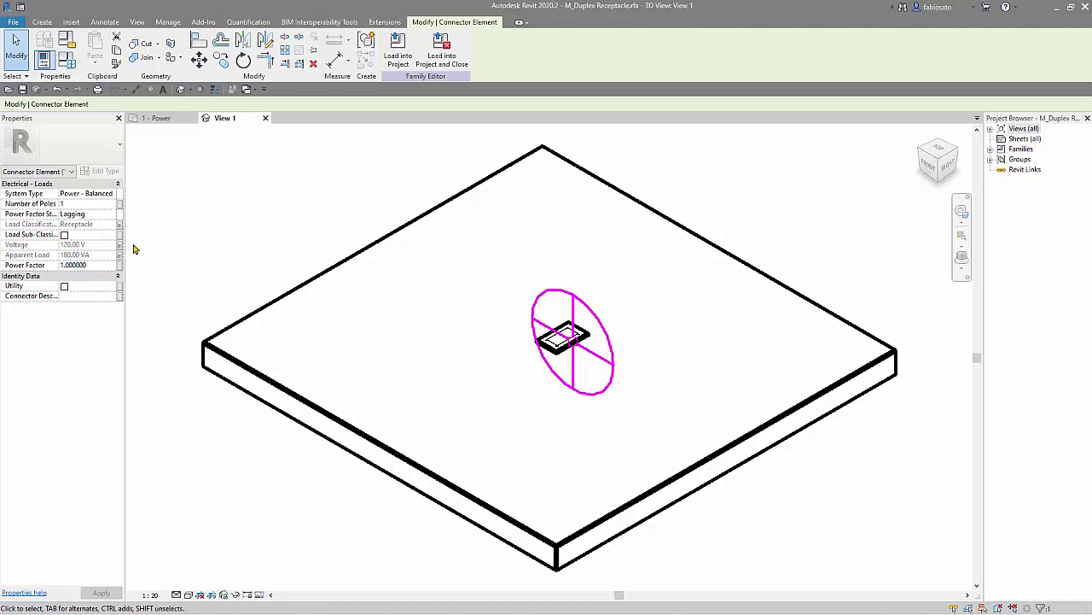
- Create a new instance parameter 'Number Of Poles' for the connector's Number of Poles
left_click(121, 206)
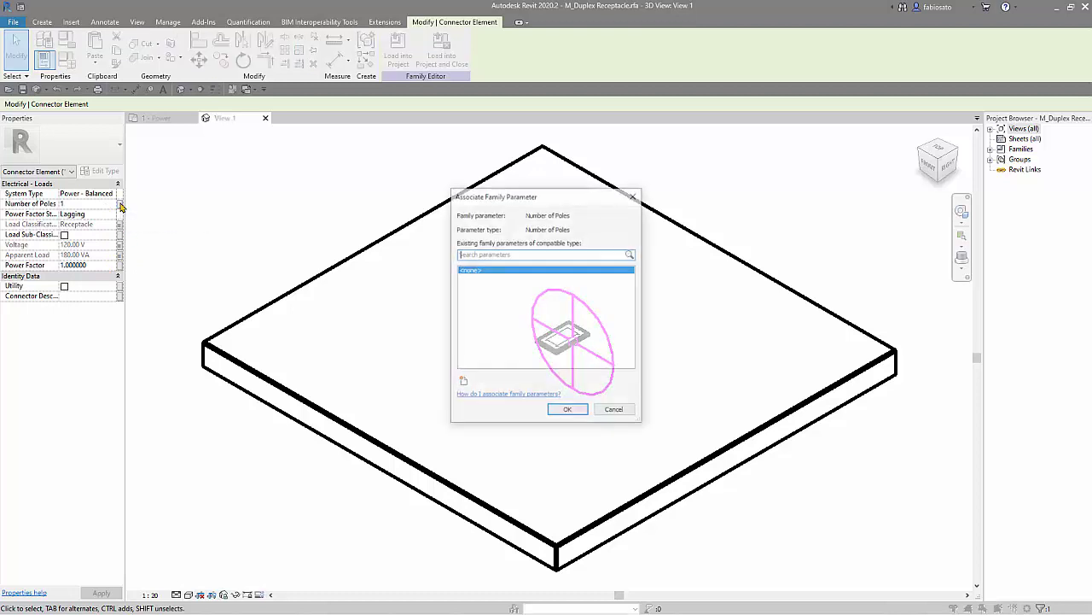
left_click(463, 381)
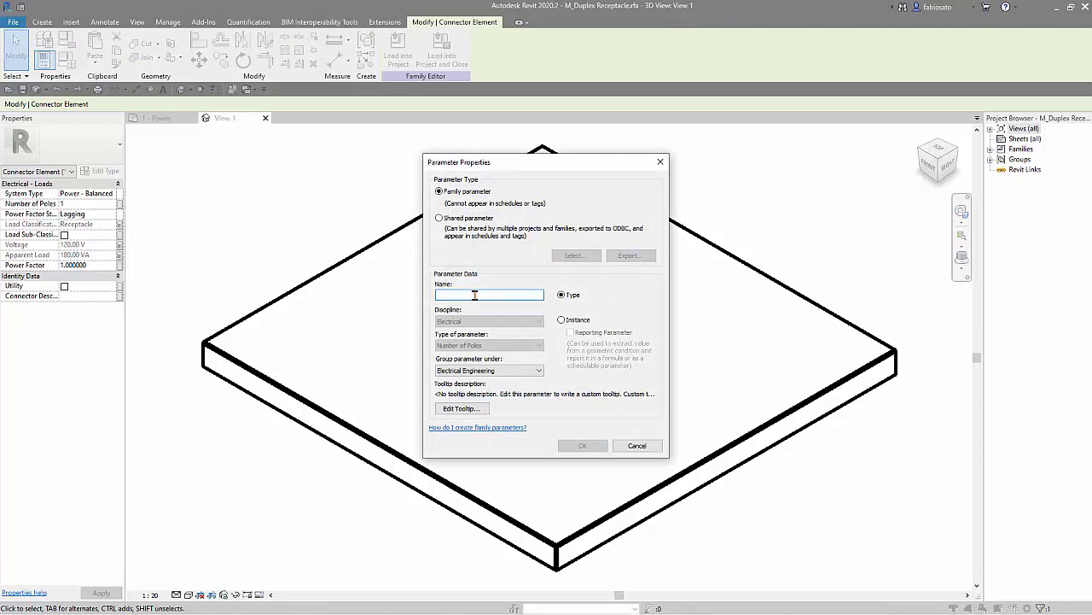
type("Nu")
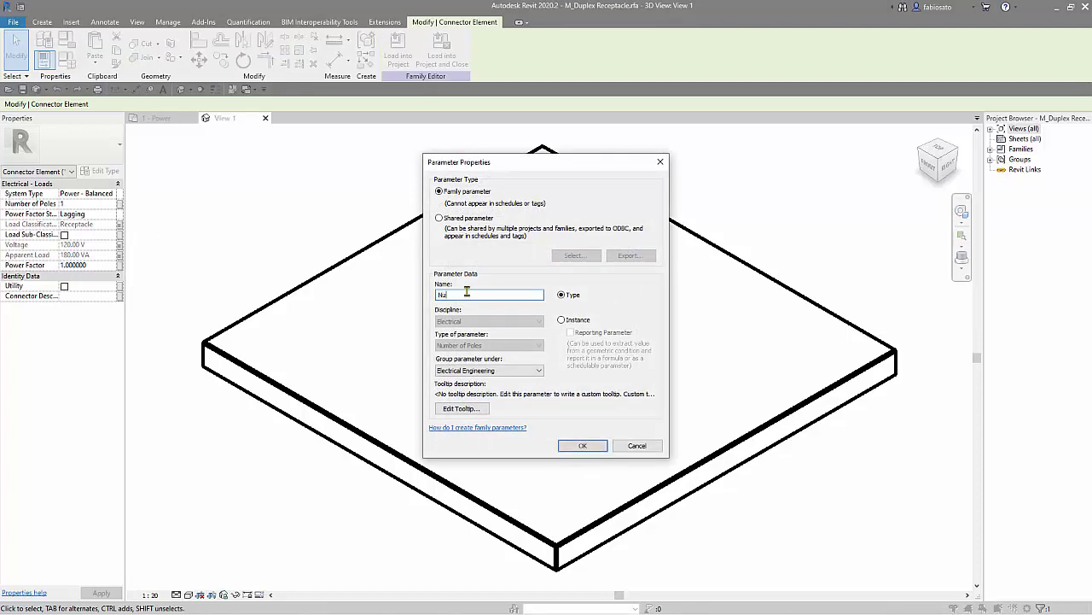
type("mber ")
type("Ge")
left_click(565, 323)
left_click(580, 446)
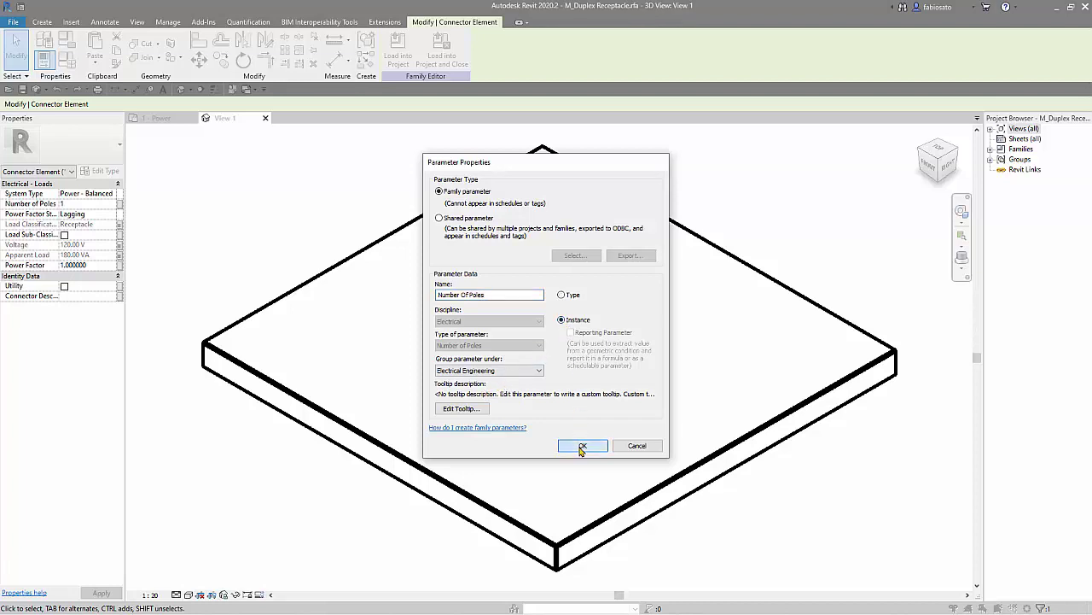
- Drive Power Factor with a new 'Power Factor' instance parameter under Electrical Engineering
left_click(565, 411)
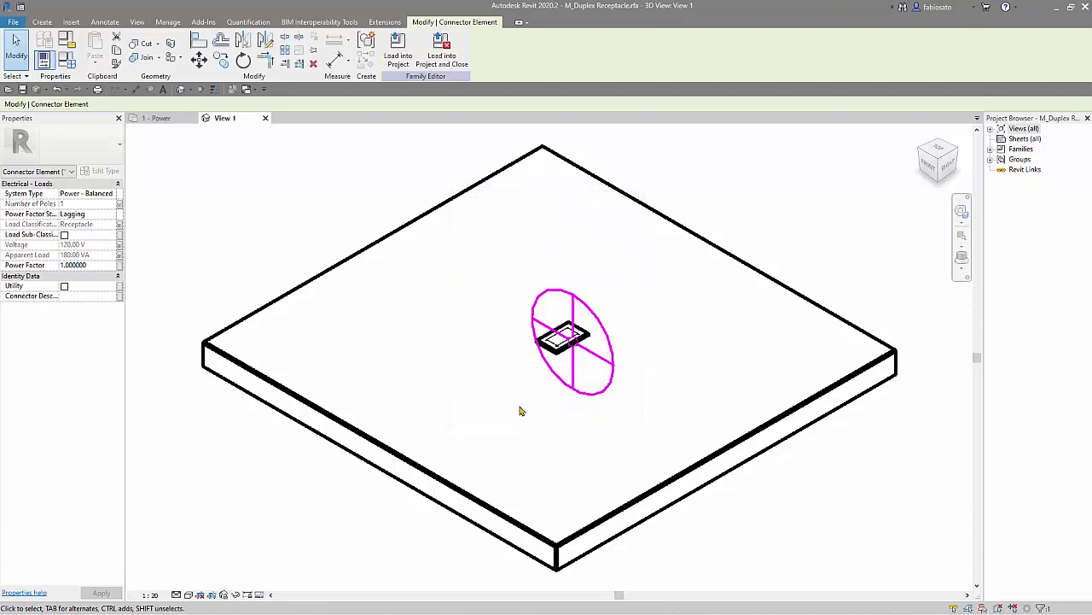
left_click(119, 266)
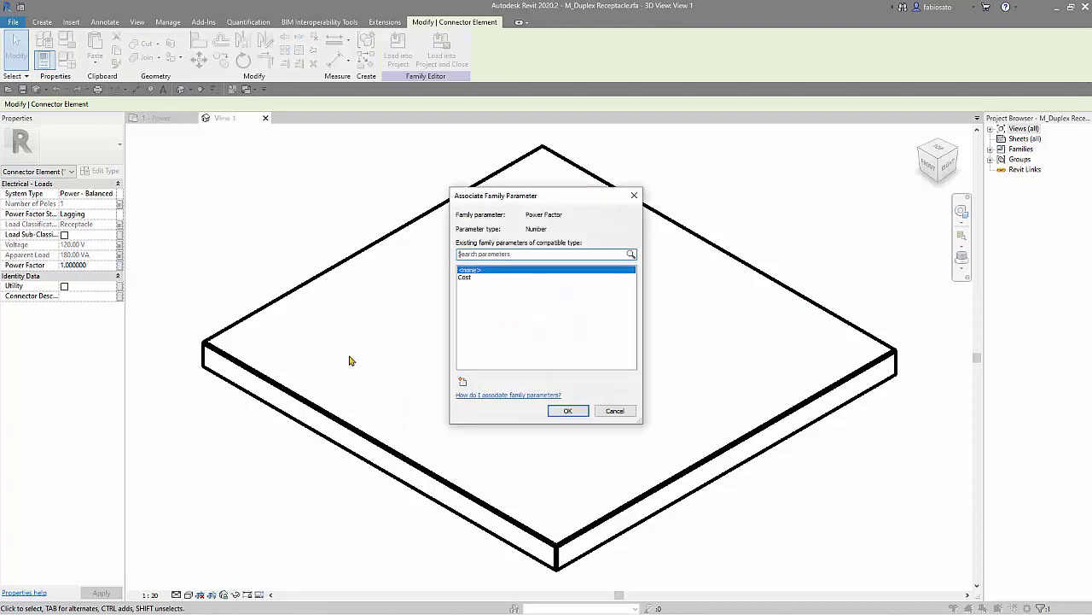
left_click(463, 381)
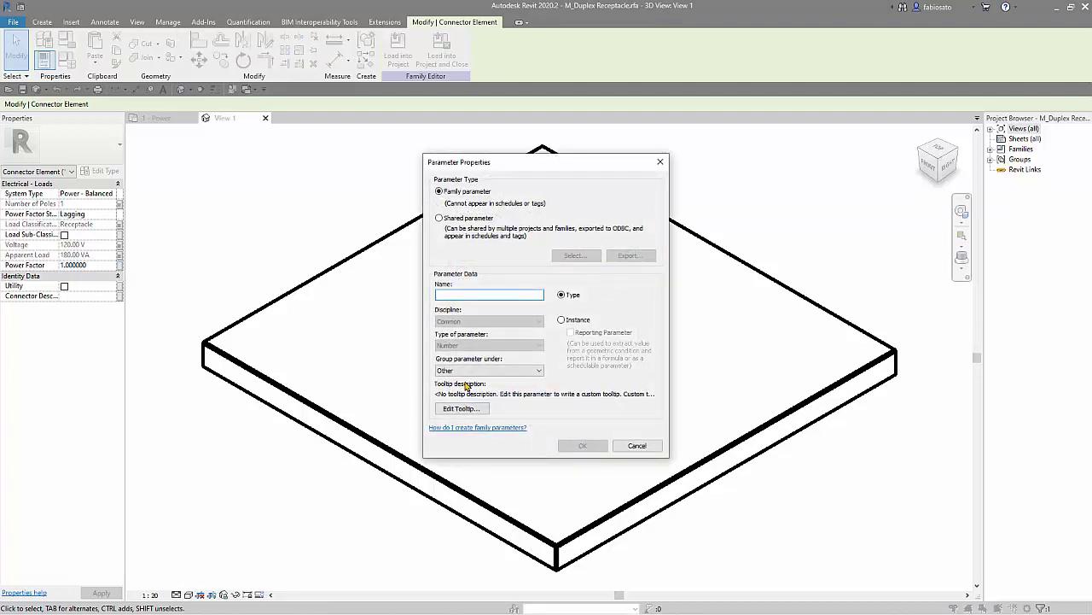
type("Power Factor")
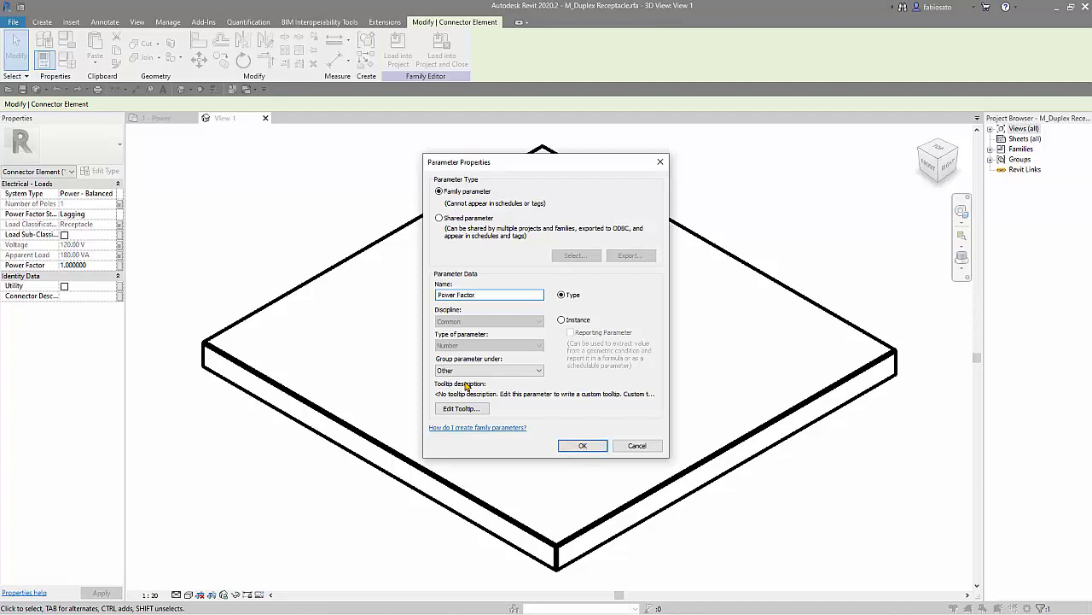
left_click(561, 320)
left_click(468, 371)
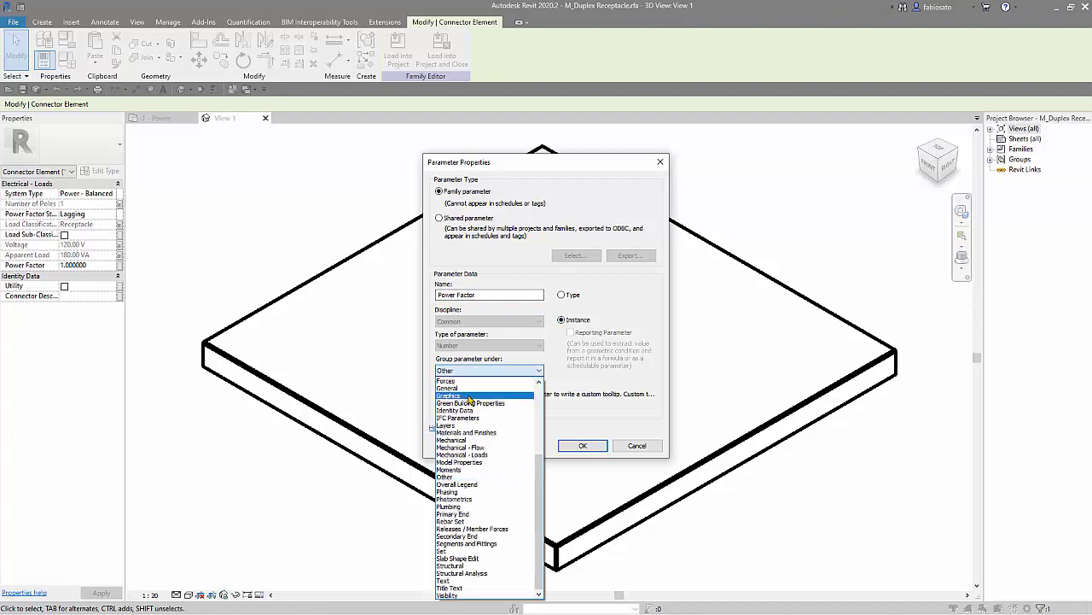
scroll(468, 398, "up", 2)
left_click(468, 395)
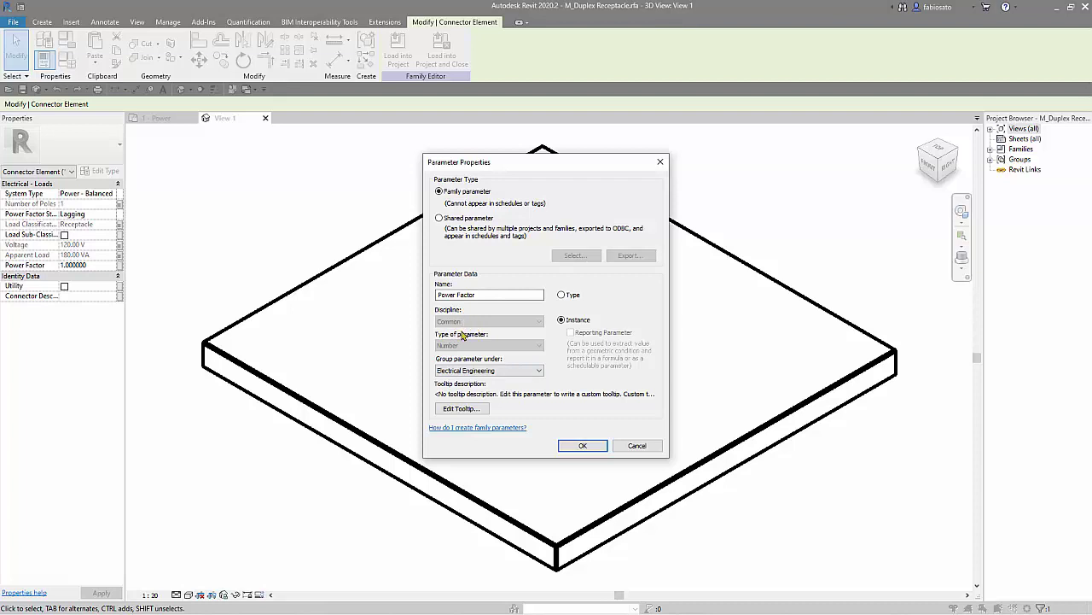
left_click(568, 448)
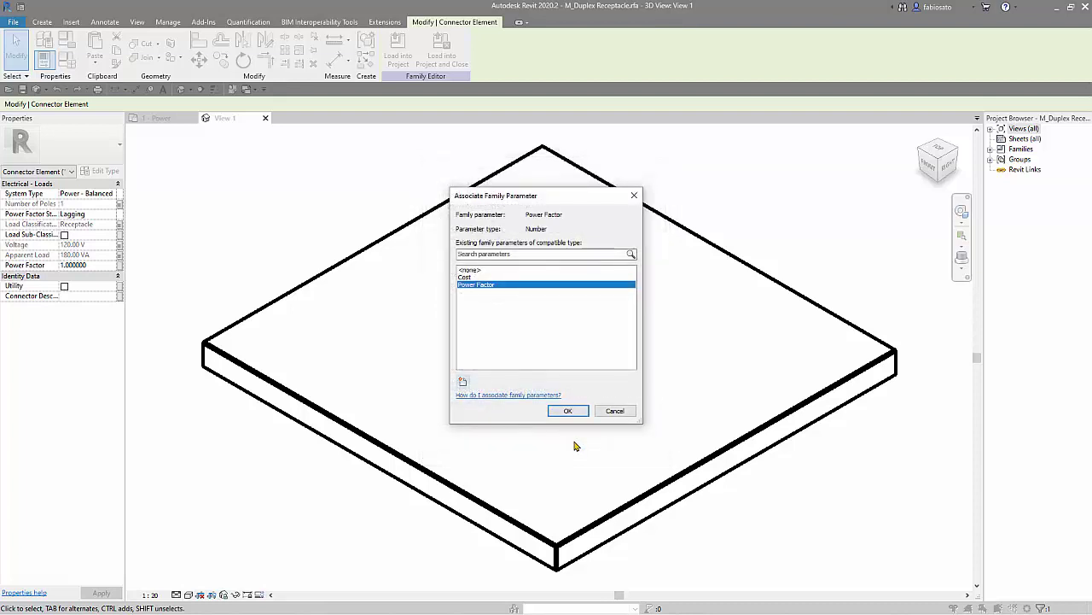
left_click(567, 410)
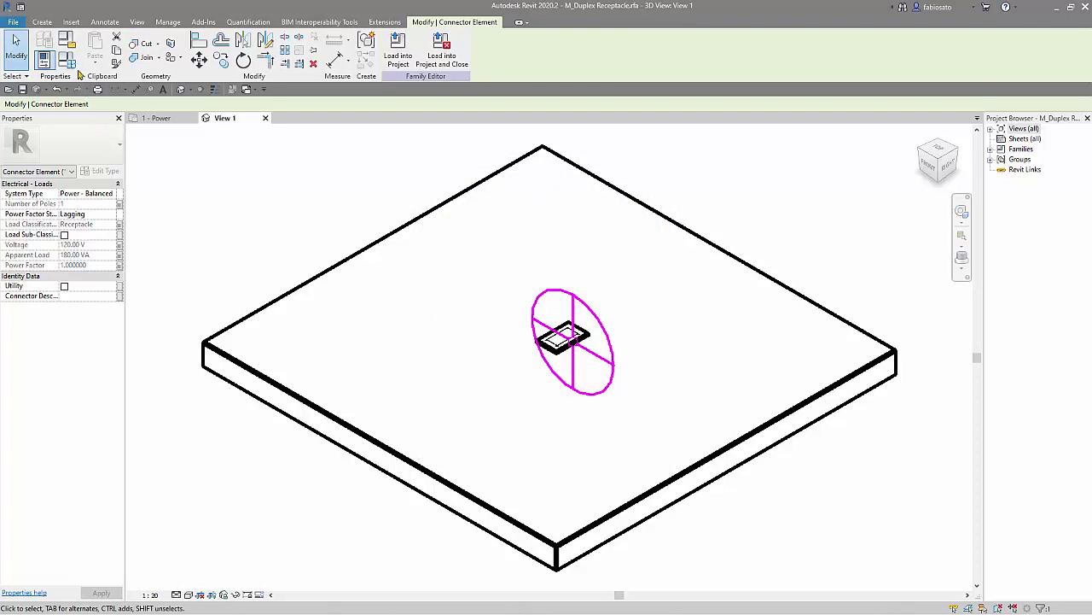
- Make Switch Voltage, Load Classification and Load instance parameters in Family Types
left_click(67, 60)
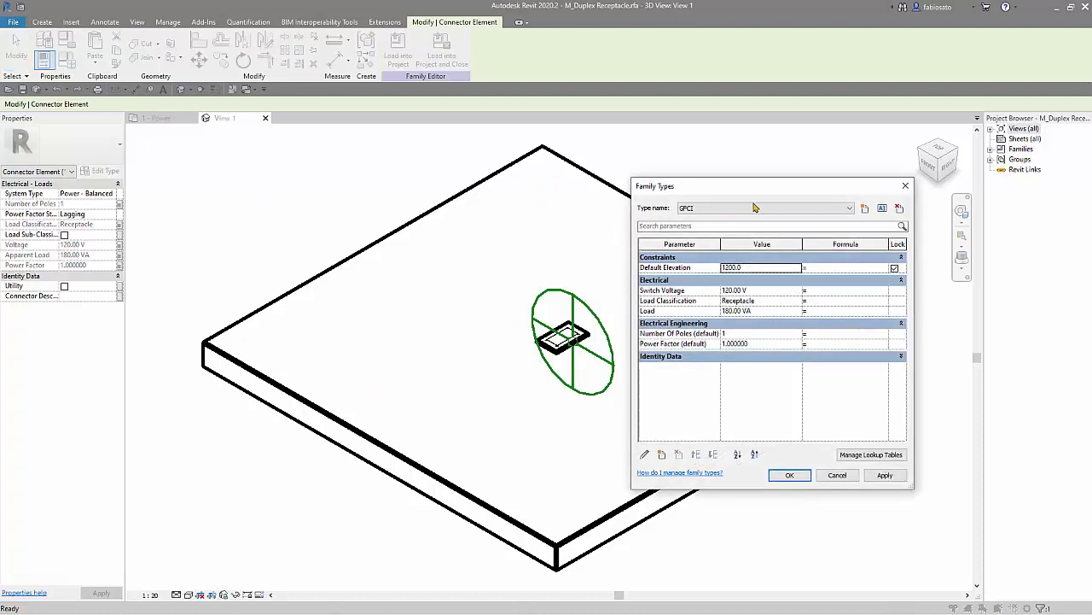
left_click_drag(771, 186, 522, 178)
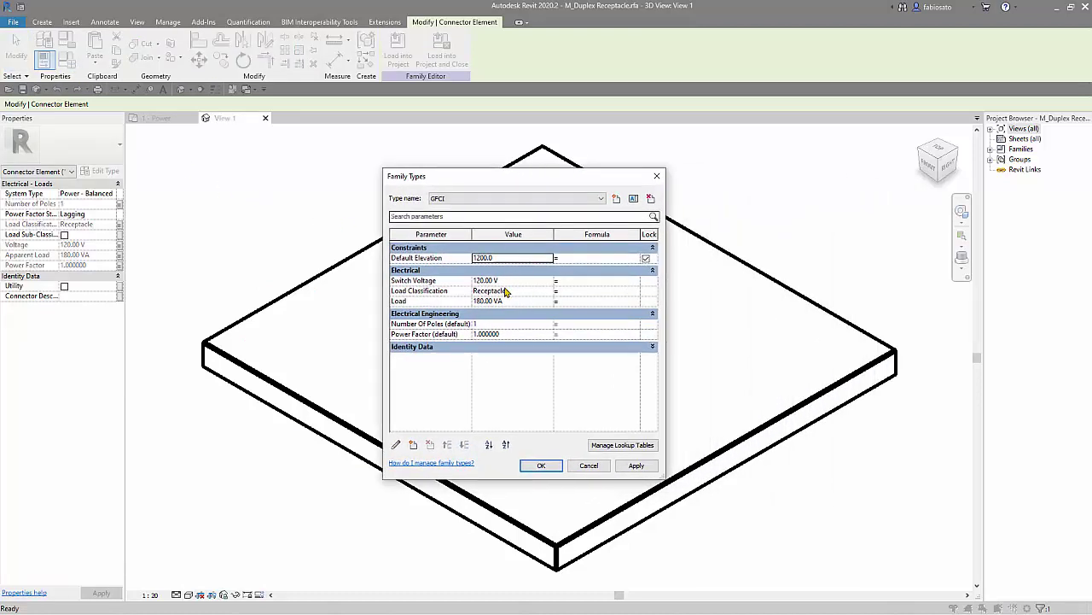
left_click(454, 285)
left_click(396, 447)
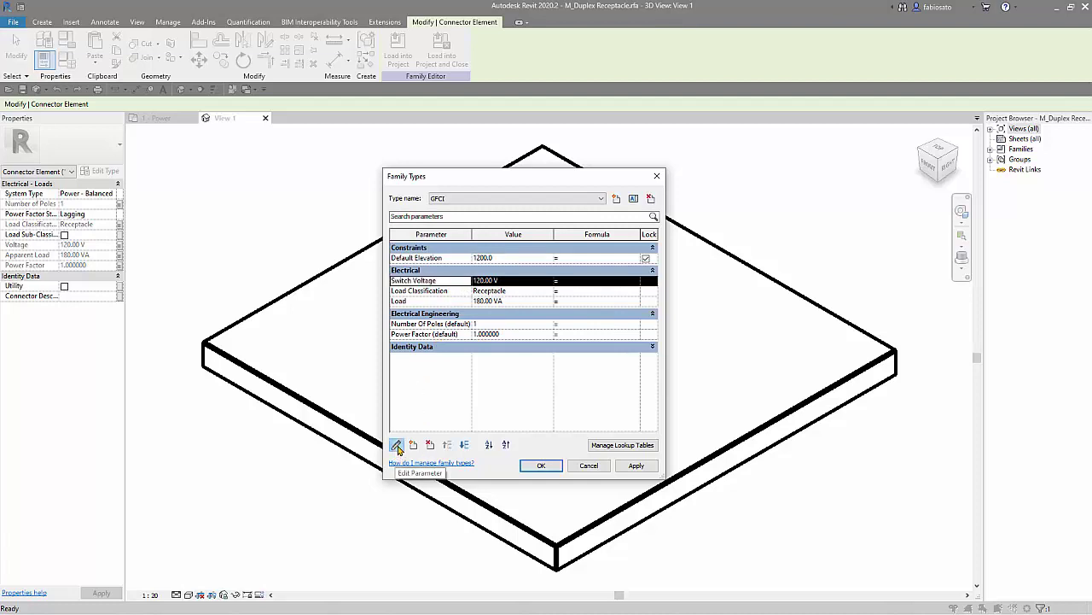
left_click(539, 339)
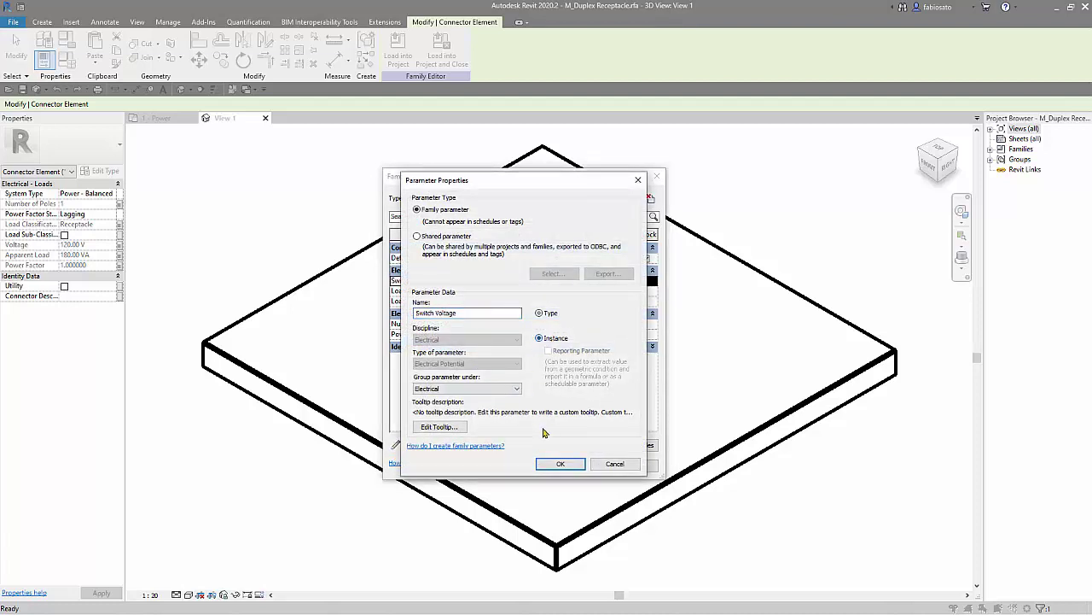
left_click(558, 463)
left_click(460, 292)
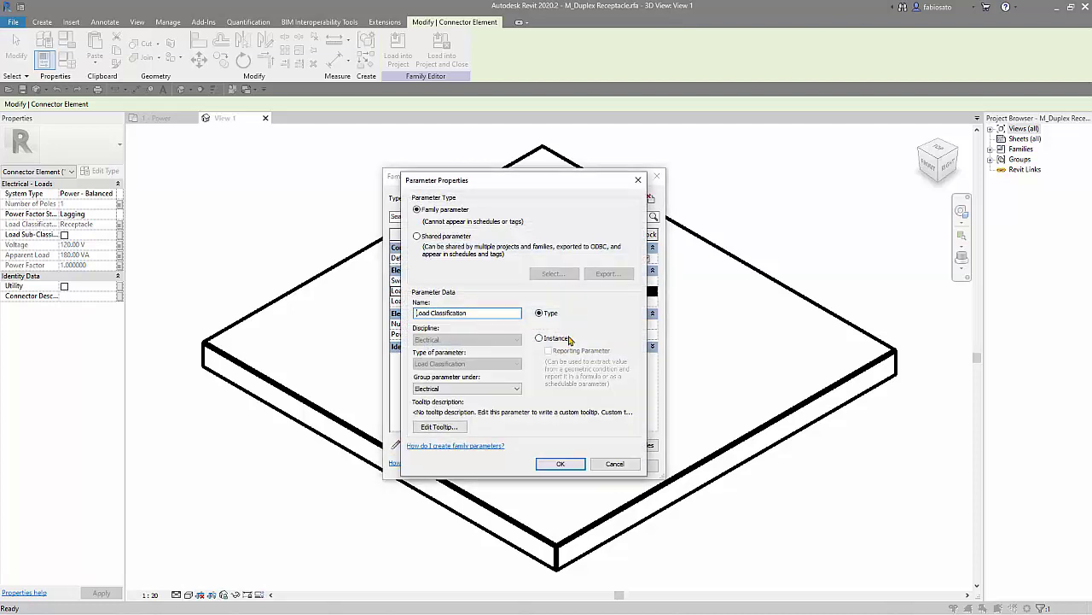
left_click(540, 338)
left_click(562, 463)
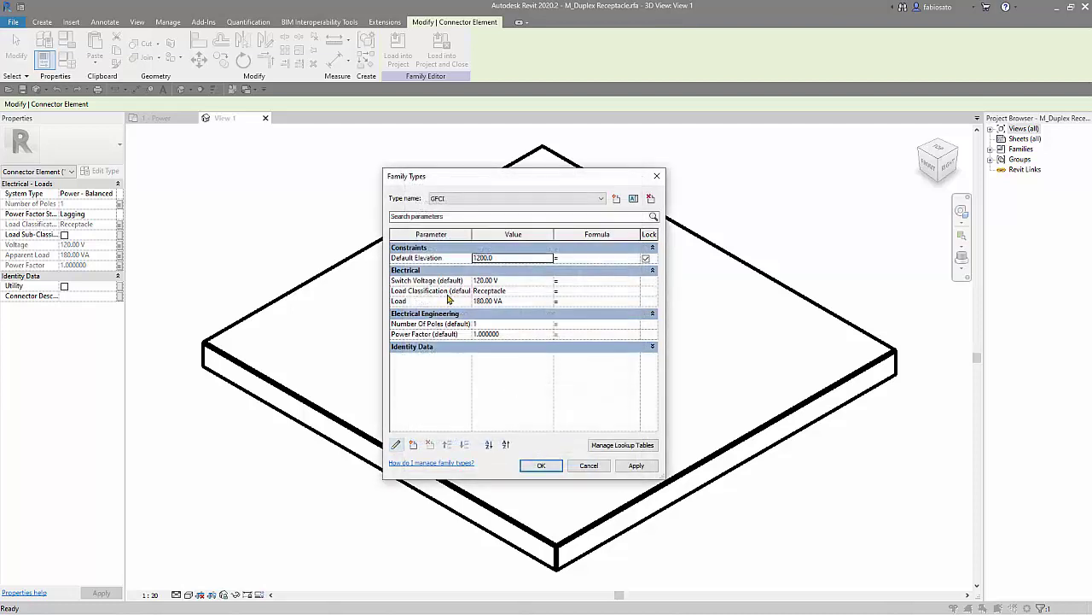
left_click(448, 299)
left_click(395, 445)
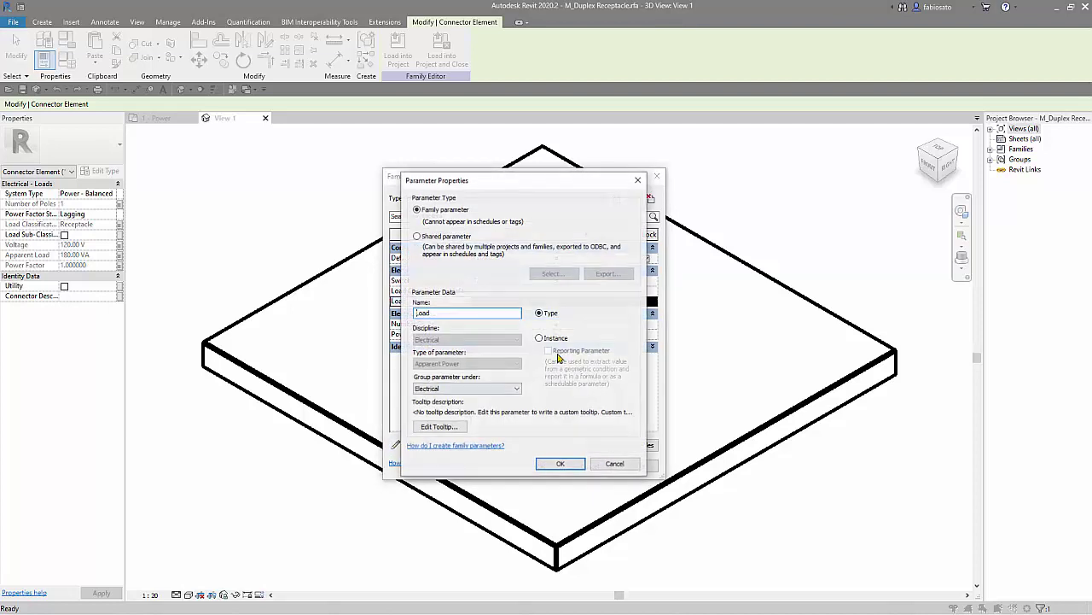
left_click(540, 338)
left_click(561, 463)
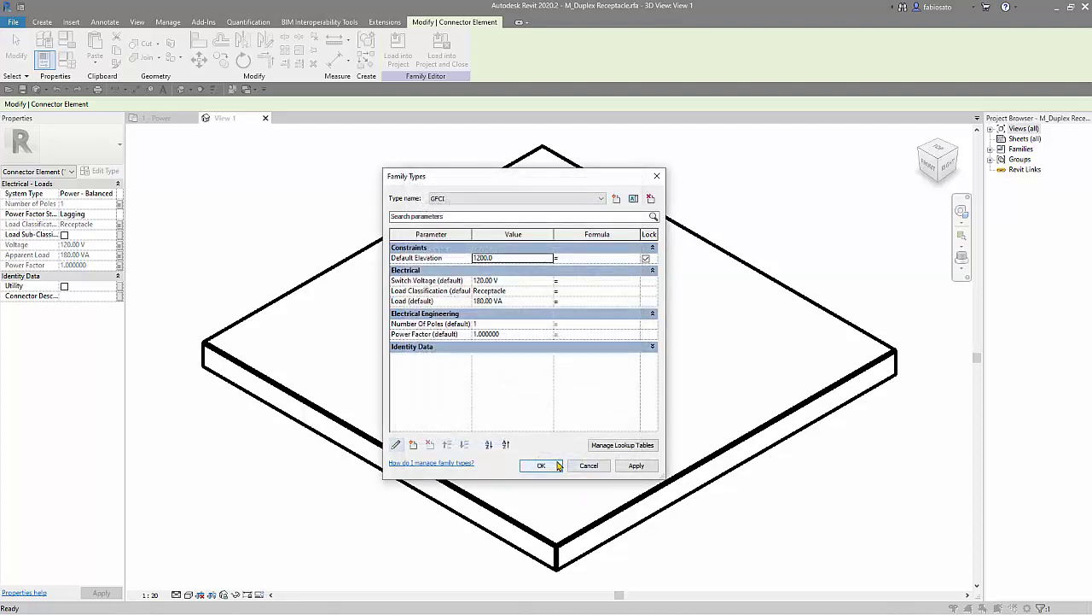
- Group Number Of Poles and Power Factor under Electrical and apply the family types
left_click(430, 325)
left_click(395, 445)
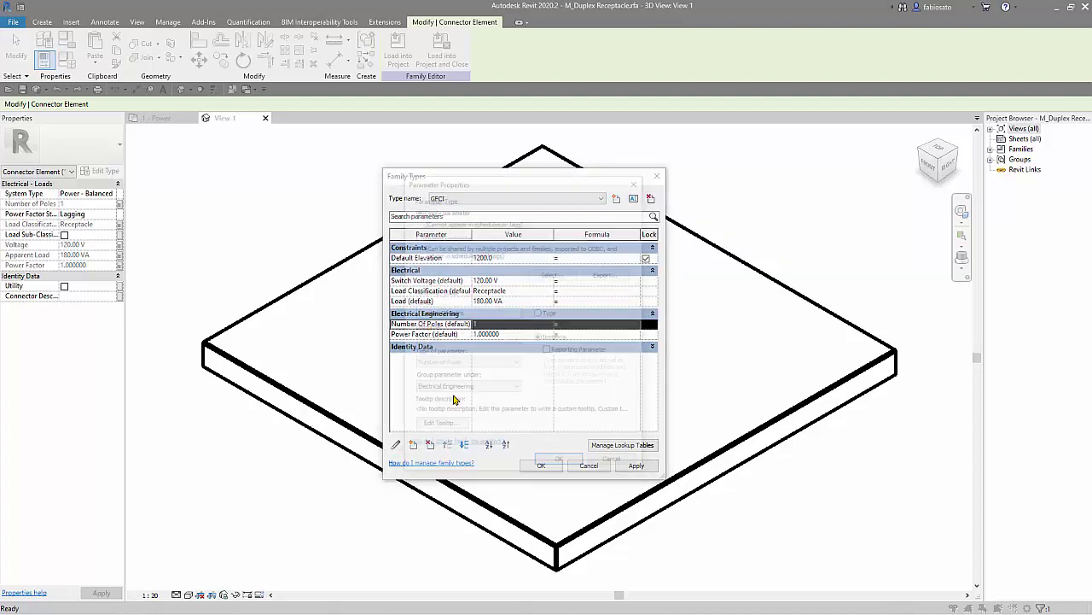
left_click(472, 389)
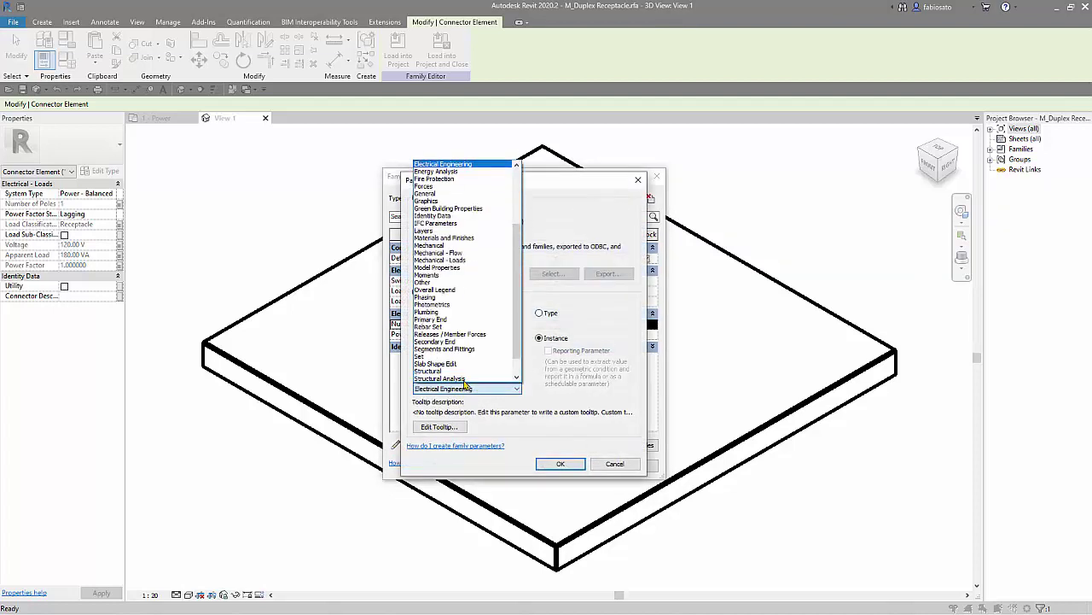
left_click(439, 202)
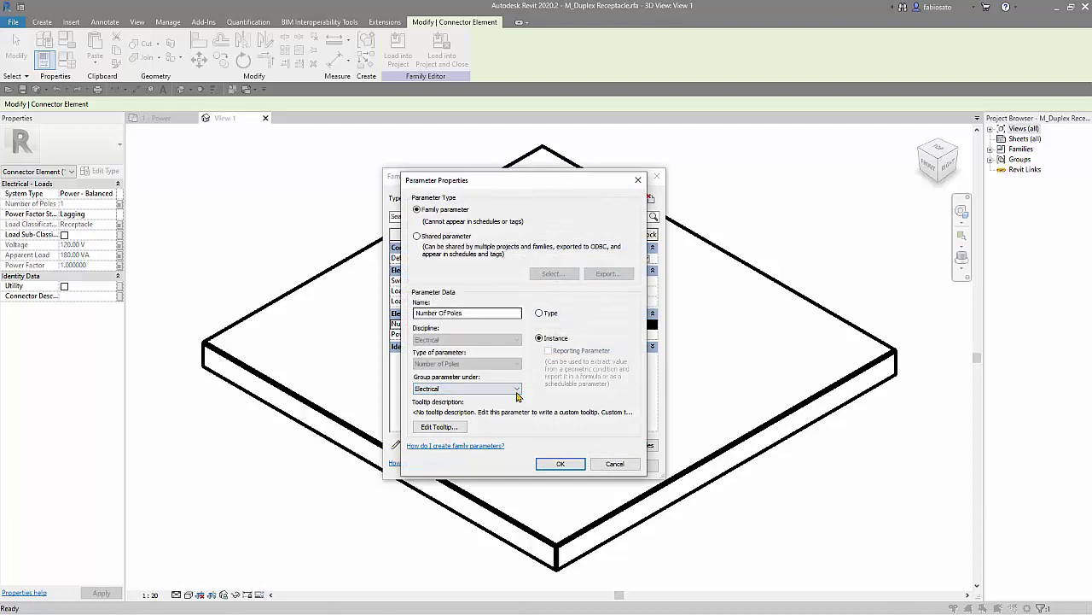
left_click(560, 463)
left_click(419, 338)
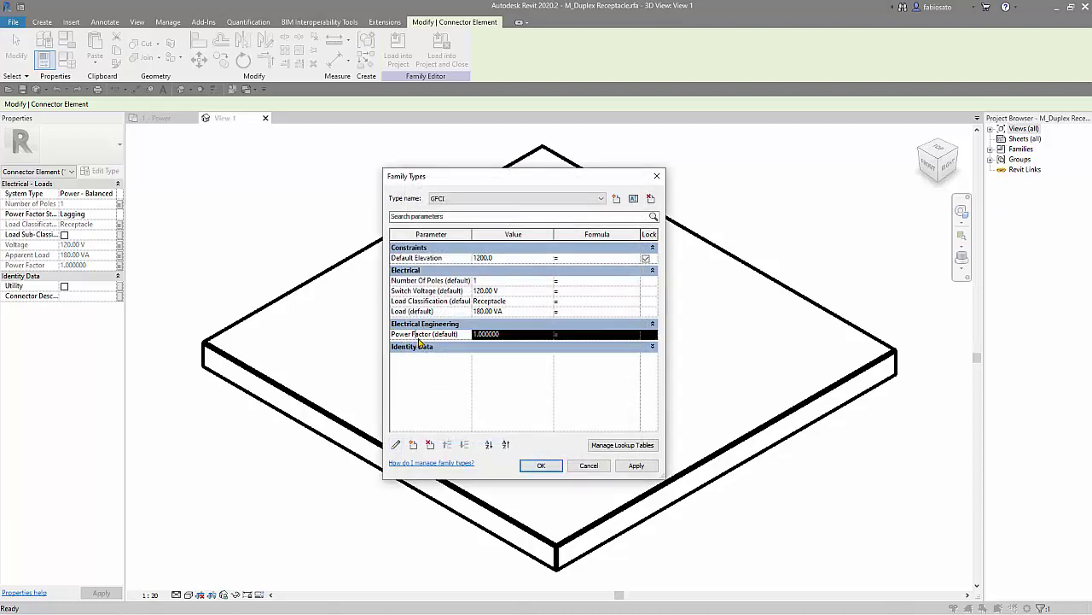
left_click(396, 445)
left_click(467, 390)
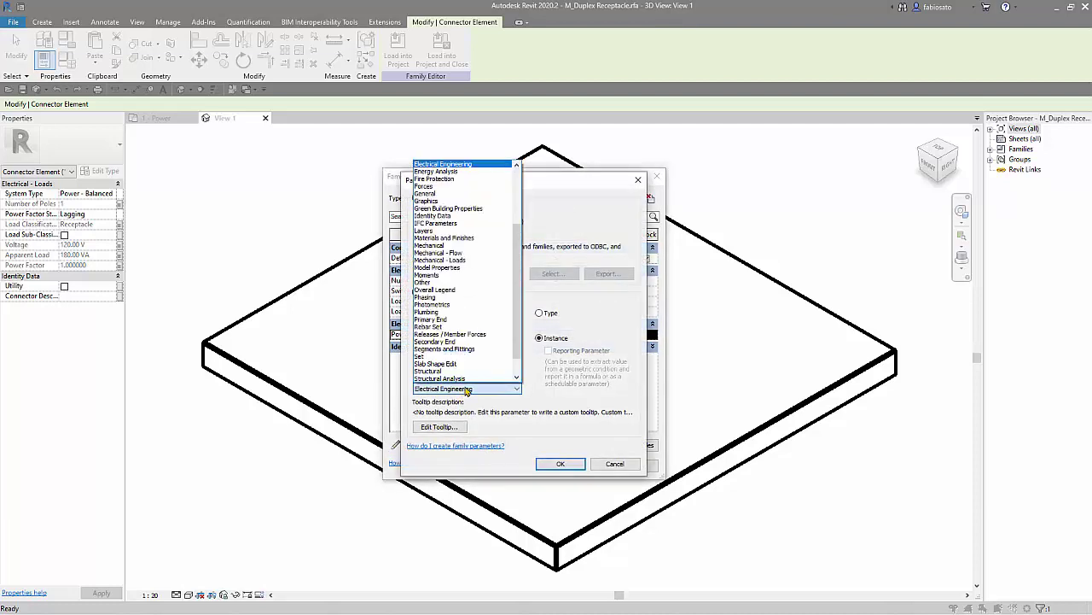
scroll(461, 341, "up", 3)
left_click(437, 204)
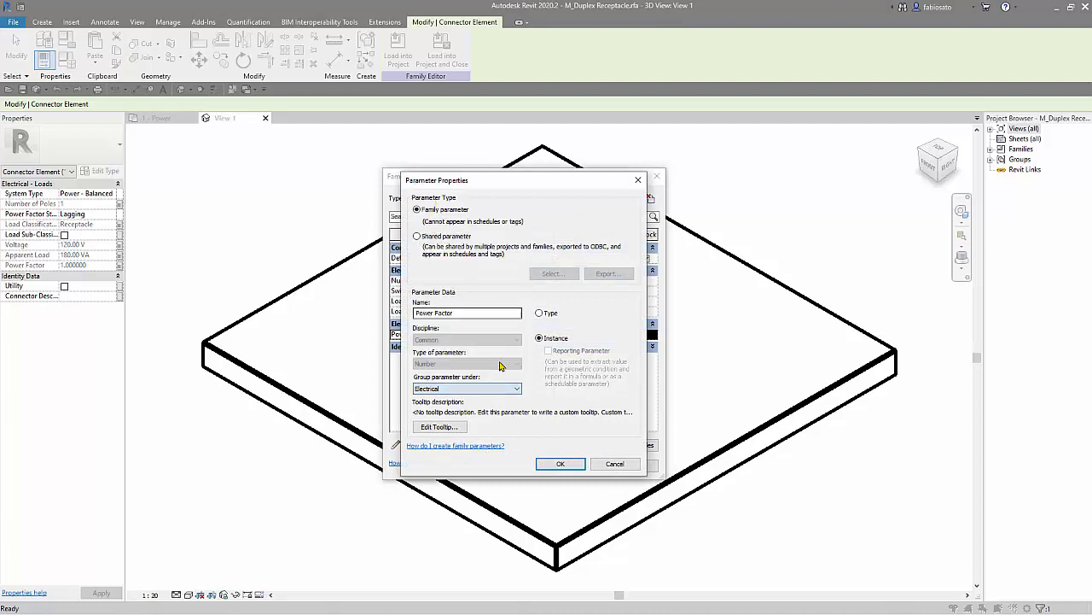
left_click(552, 463)
left_click(552, 463)
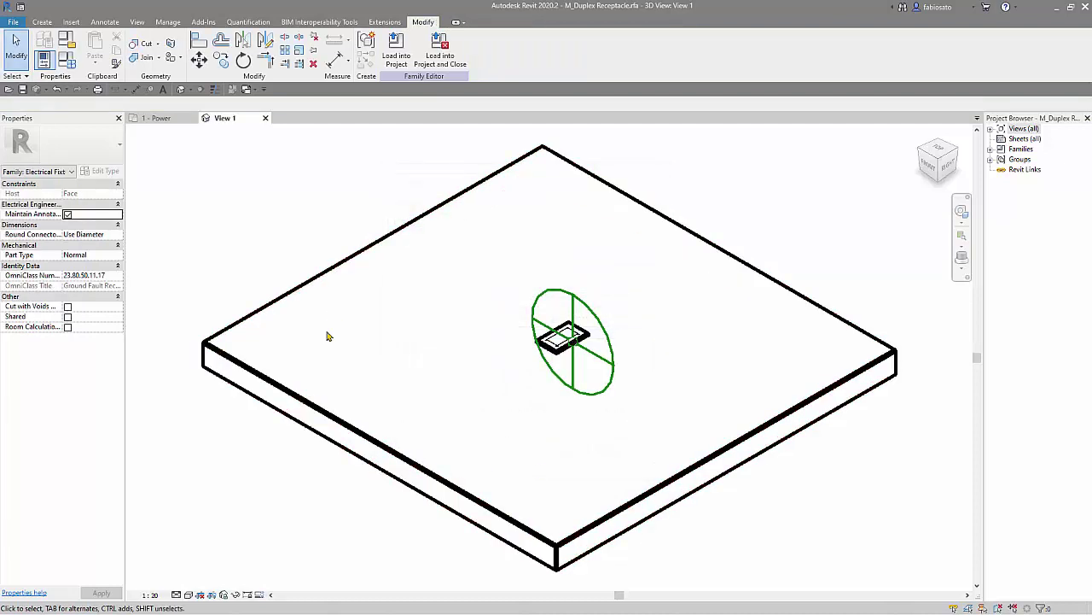
- Load the family into Project1, overwriting the existing version, and select the left receptacle
left_click(396, 53)
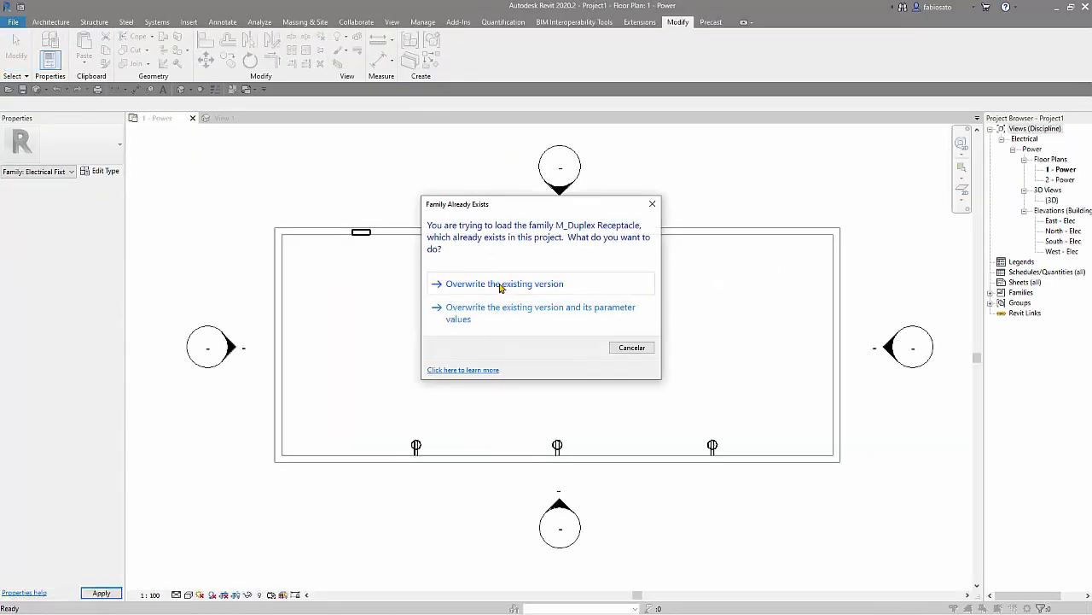
left_click(502, 285)
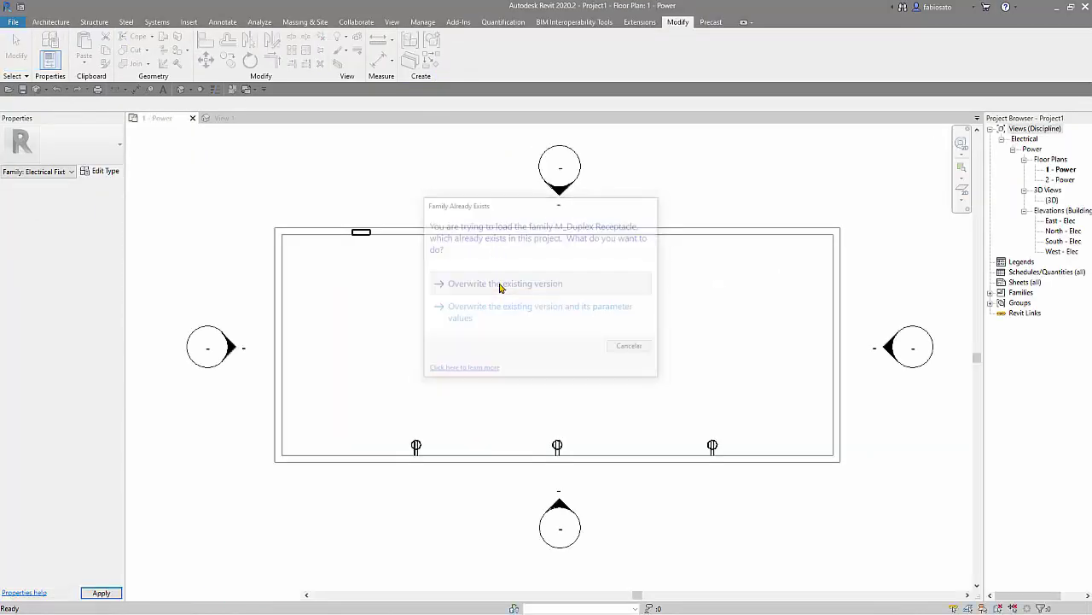
left_click(418, 449)
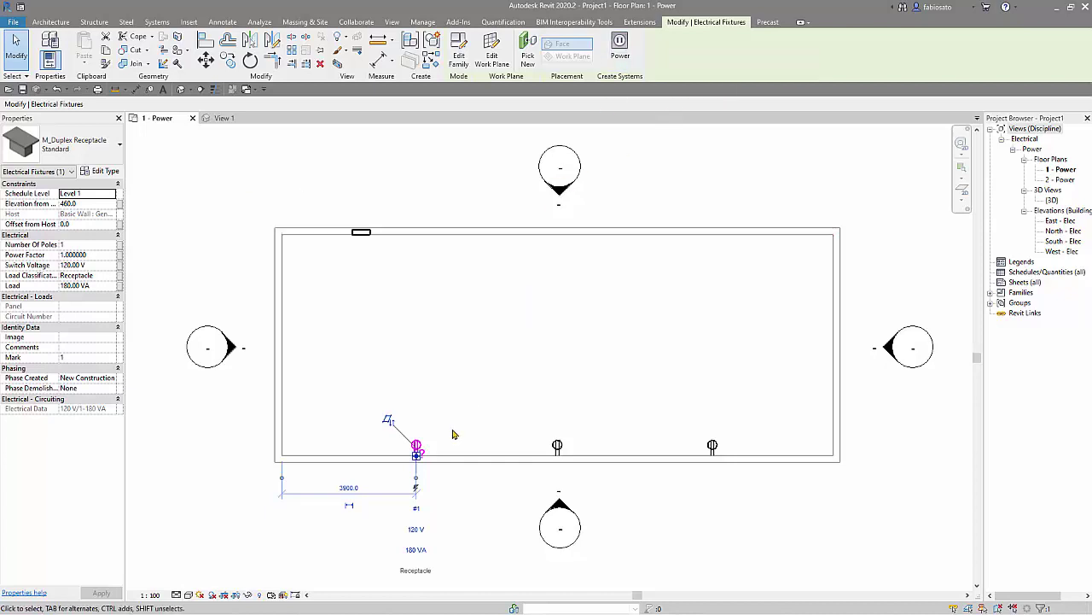
- Put the left receptacle on a 2-pole 208 V circuit fed from the 100 A 120/208 V panel
left_click(620, 43)
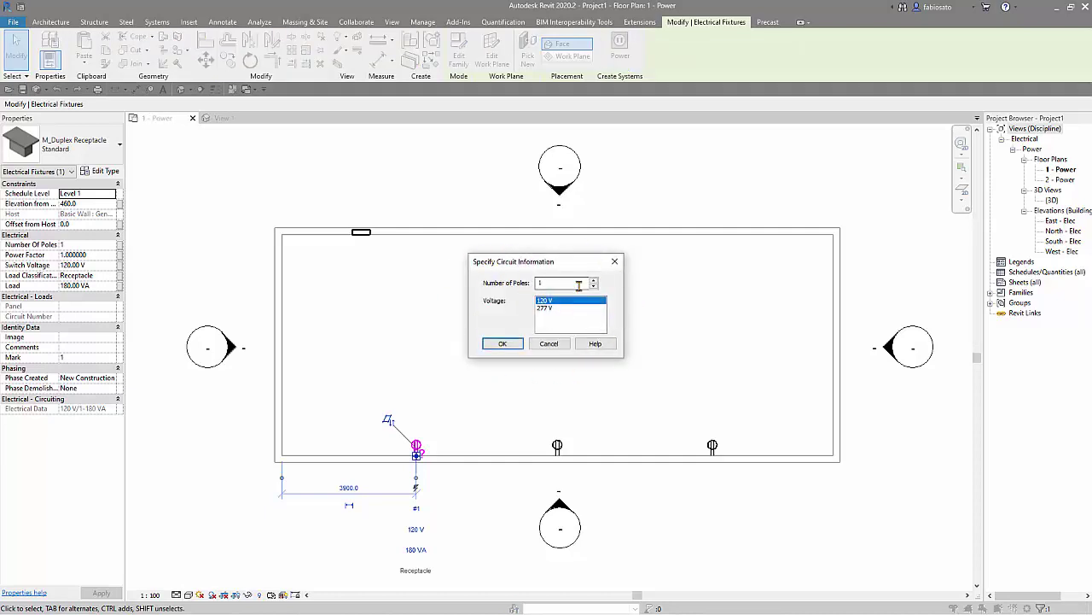
left_click(594, 280)
left_click(501, 343)
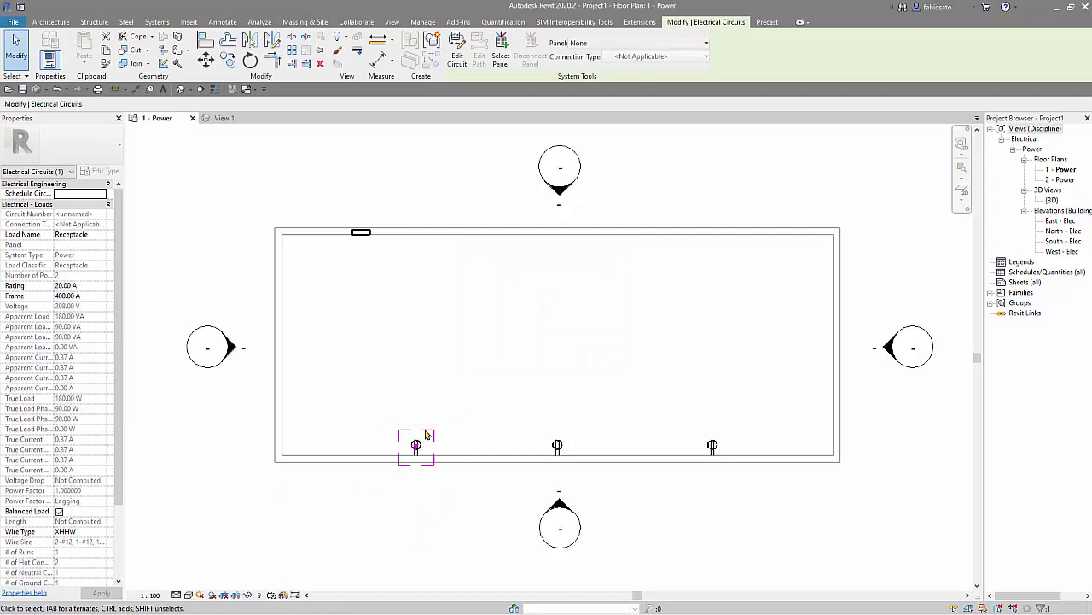
left_click(636, 43)
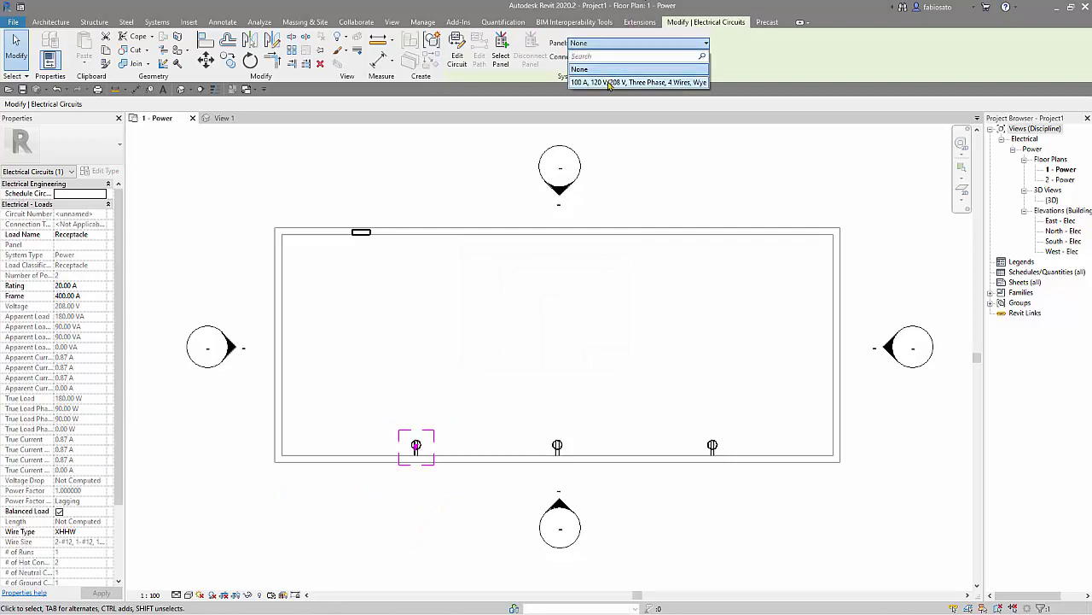
left_click(609, 83)
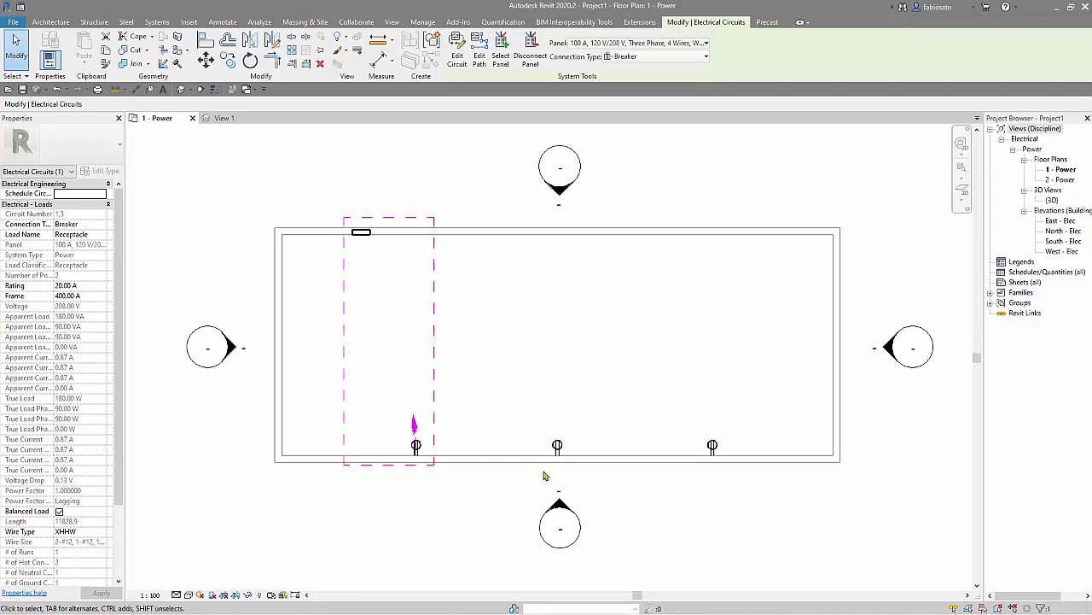
- Put the middle receptacle on a 1-pole 120 V power circuit
left_click(556, 446)
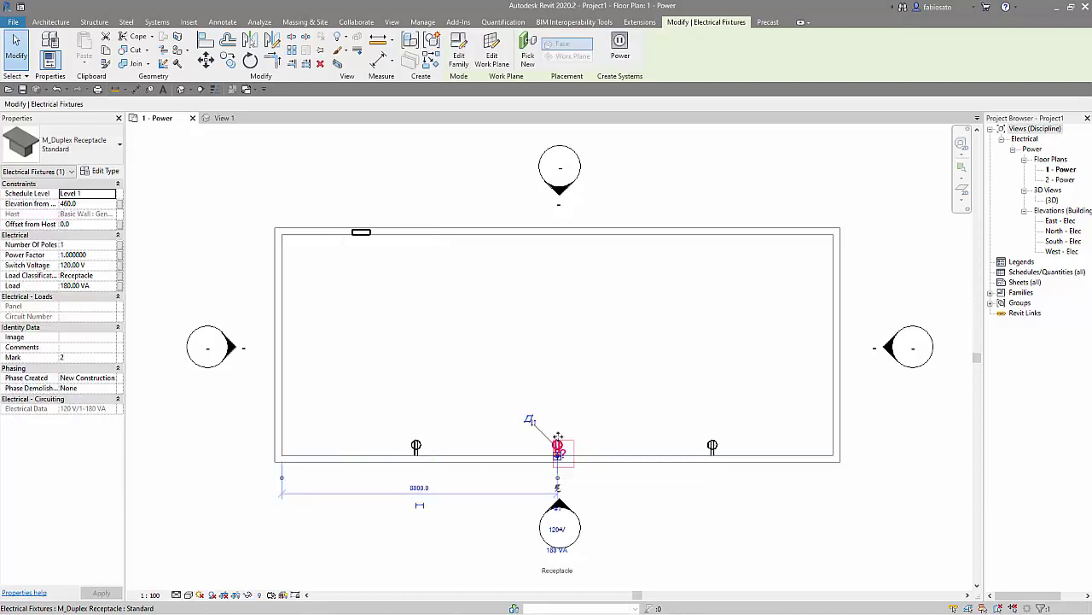
left_click(619, 44)
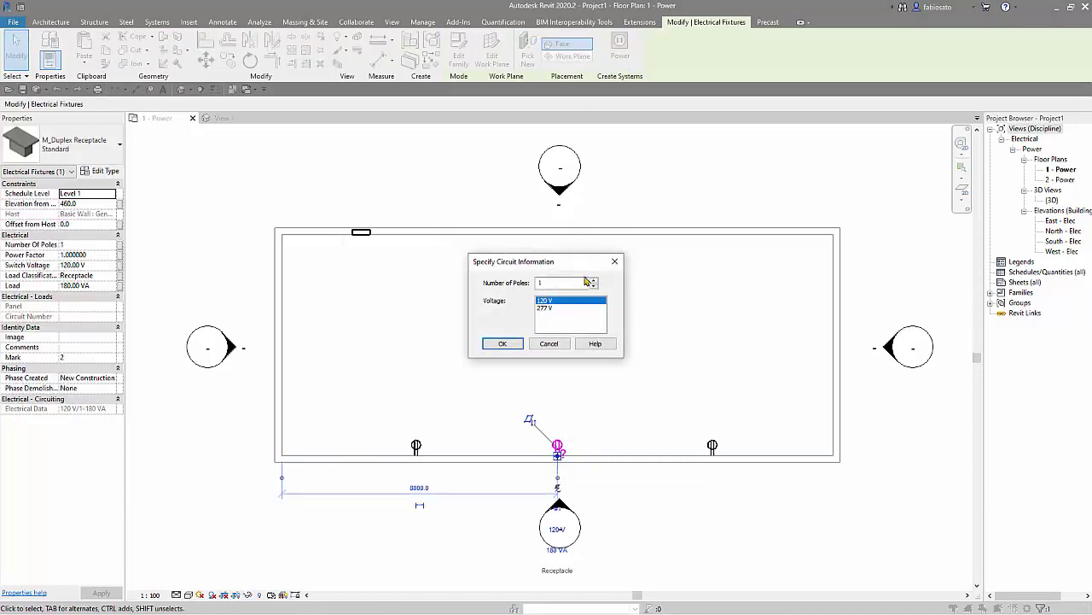
left_click(502, 343)
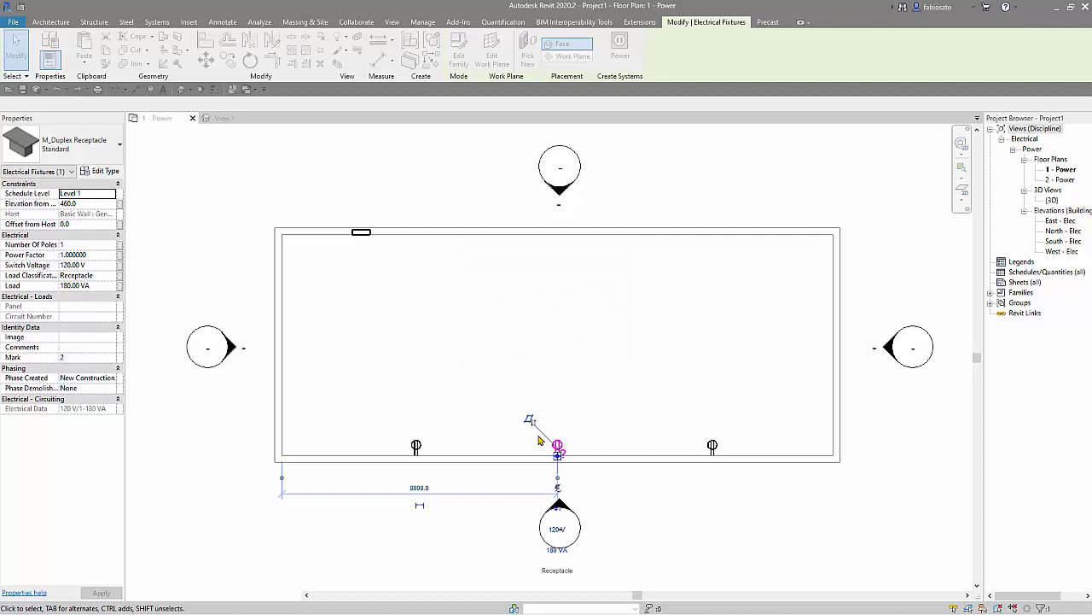
- Create a panel schedule for the top-wall panel using the Branch Panel template
left_click(361, 231)
left_click(501, 64)
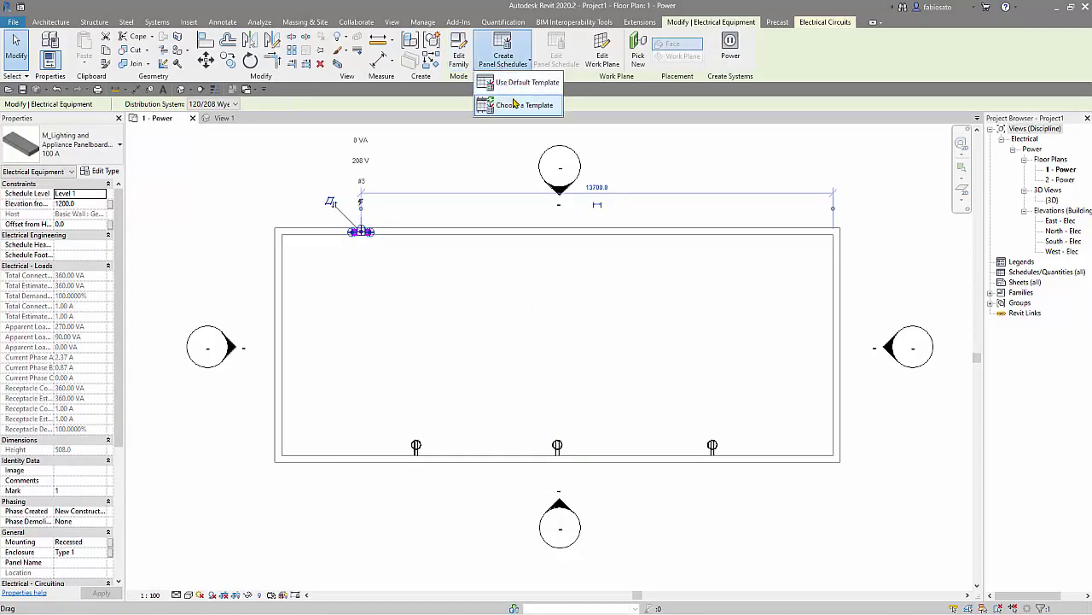
left_click(517, 110)
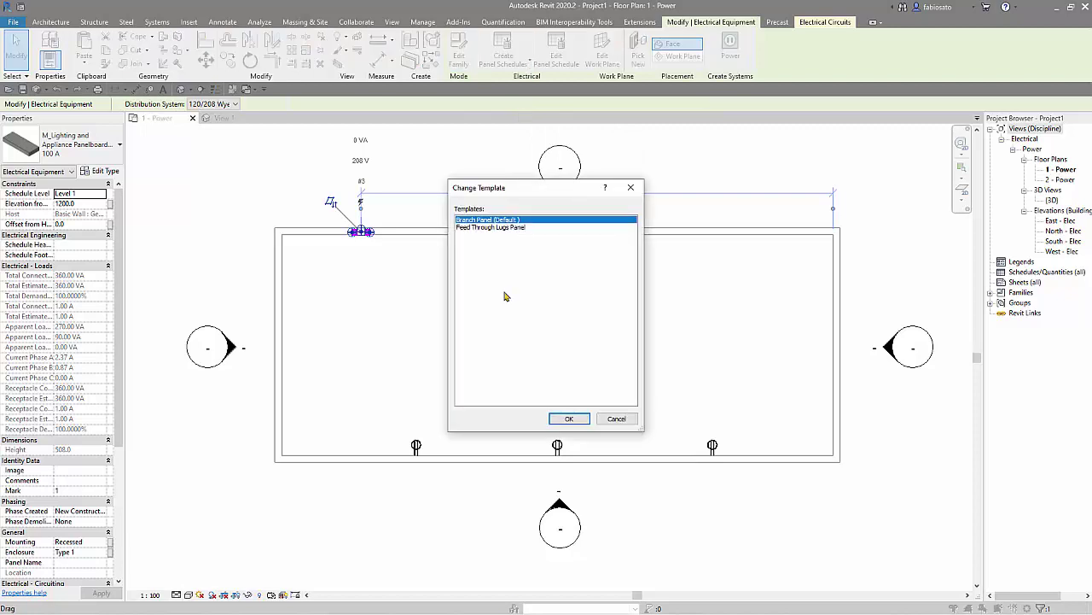
left_click(560, 419)
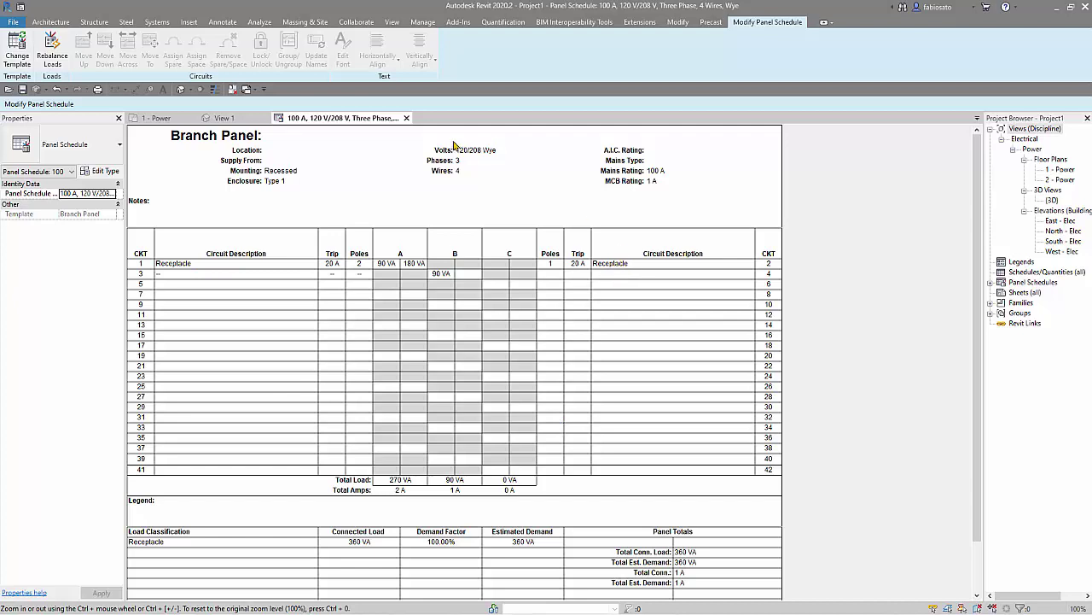
- Close the panel schedule and review the left, middle and right receptacles' circuit data
left_click(406, 118)
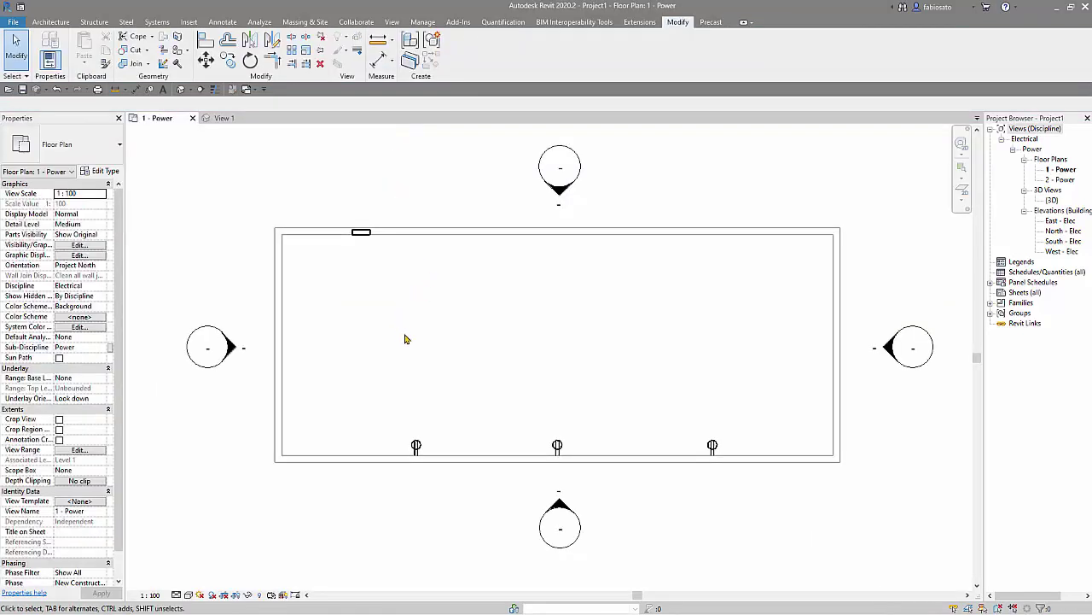
left_click(416, 451)
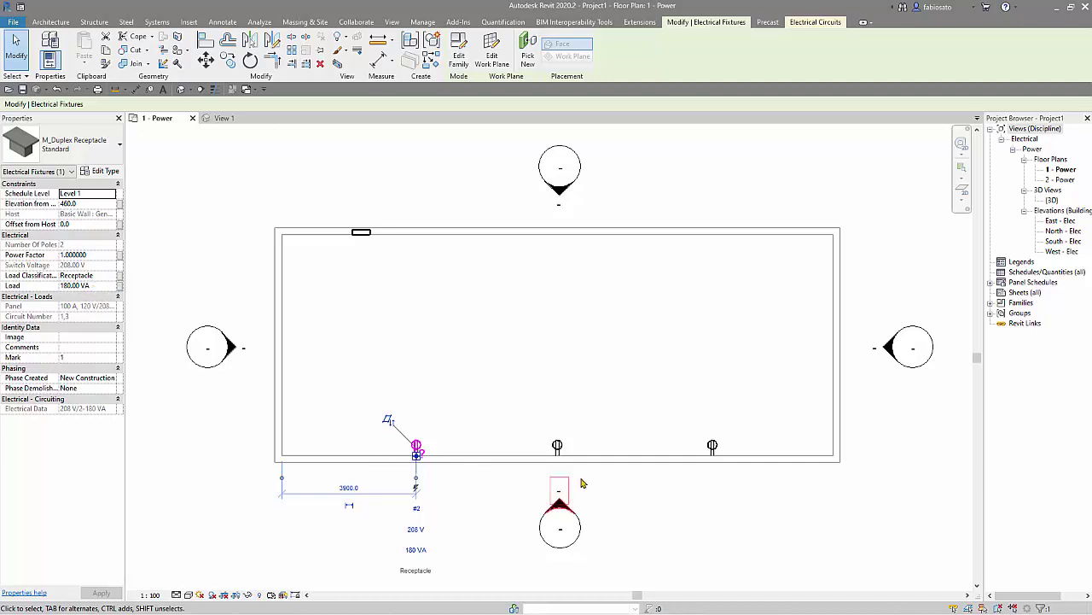
left_click(557, 446)
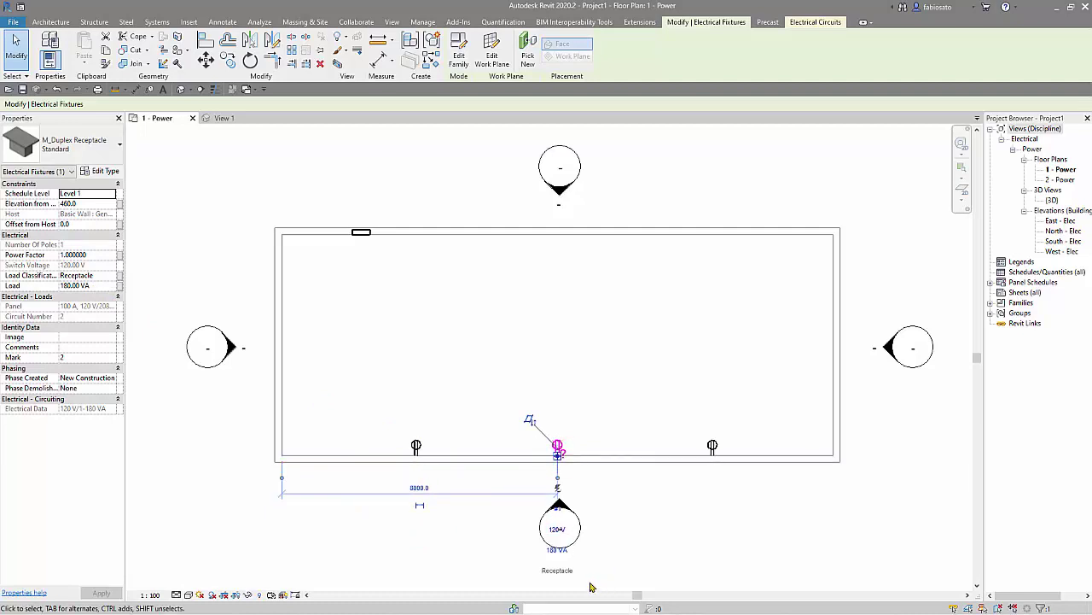
left_click(417, 449)
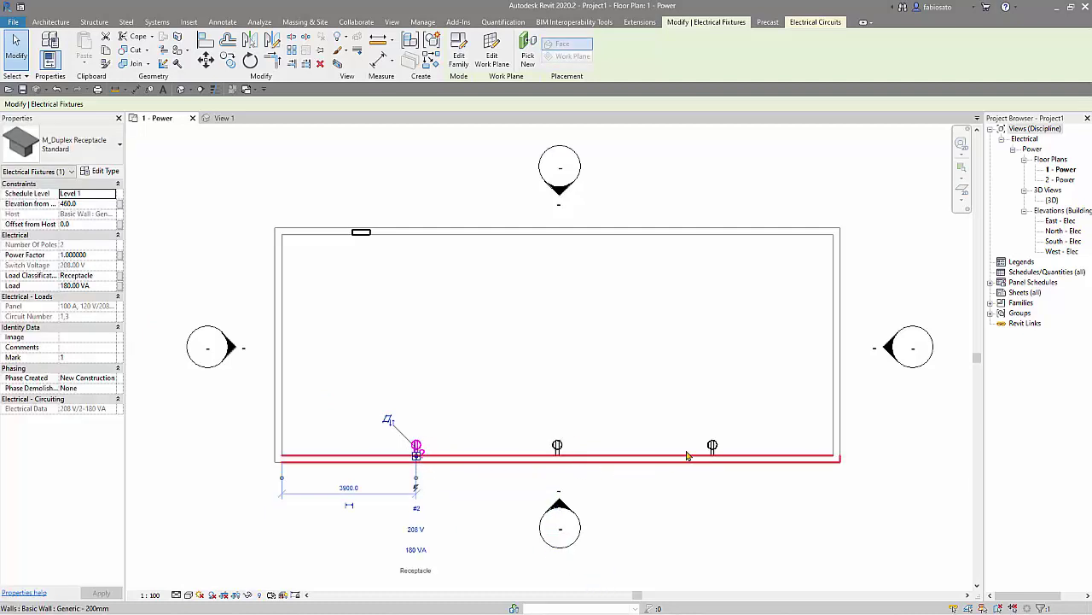
left_click(712, 446)
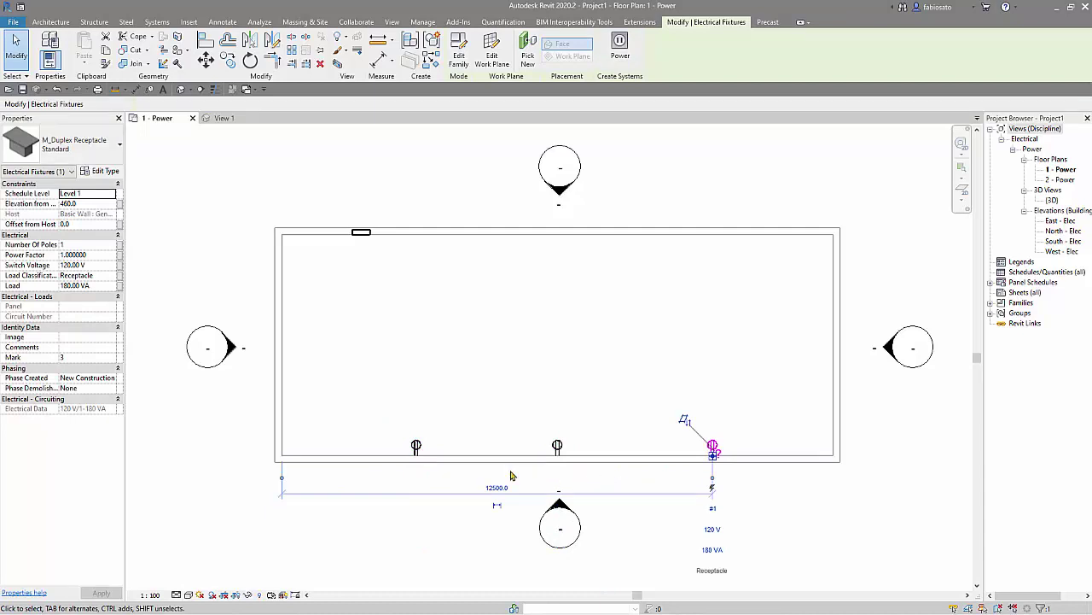